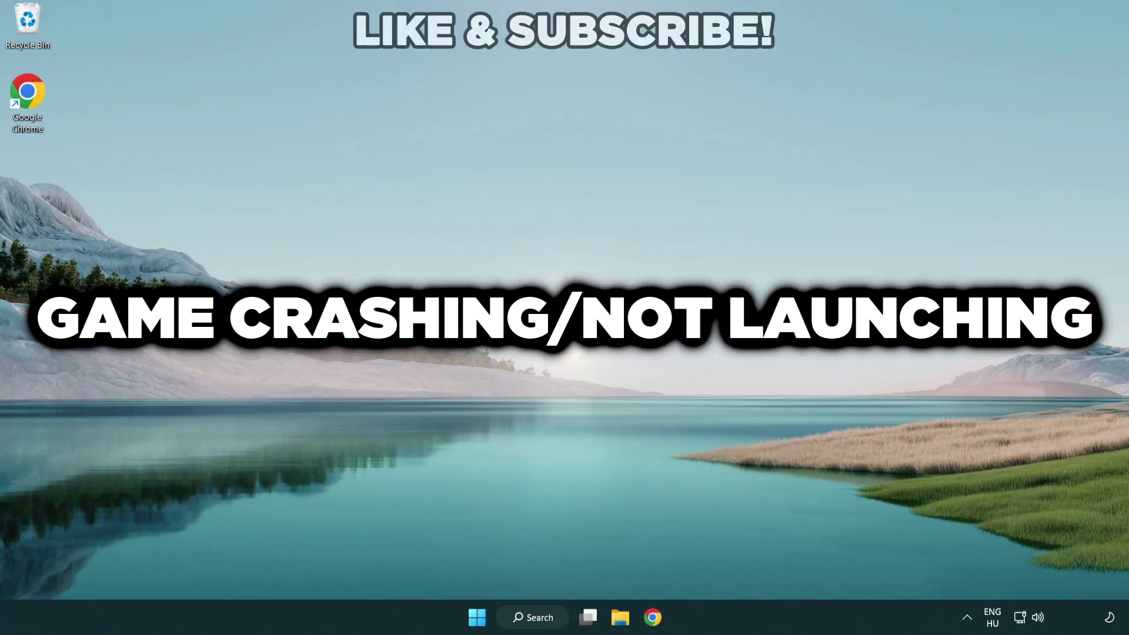
- Search Windows for 'device manager' so Device Manager shows as the best match
left_click(538, 618)
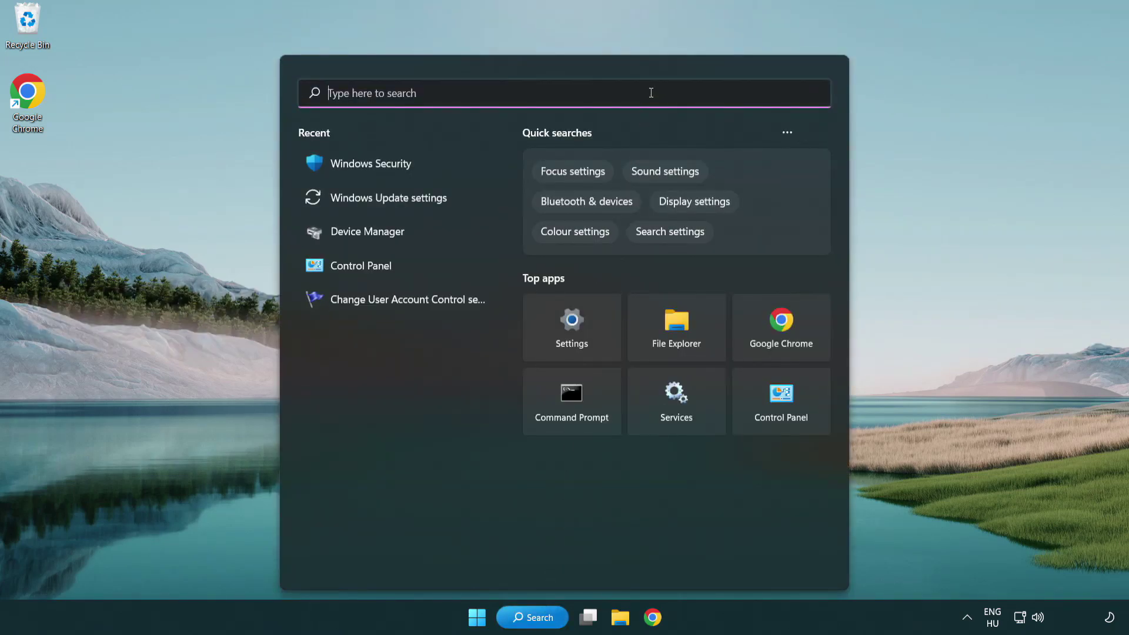
type("device m")
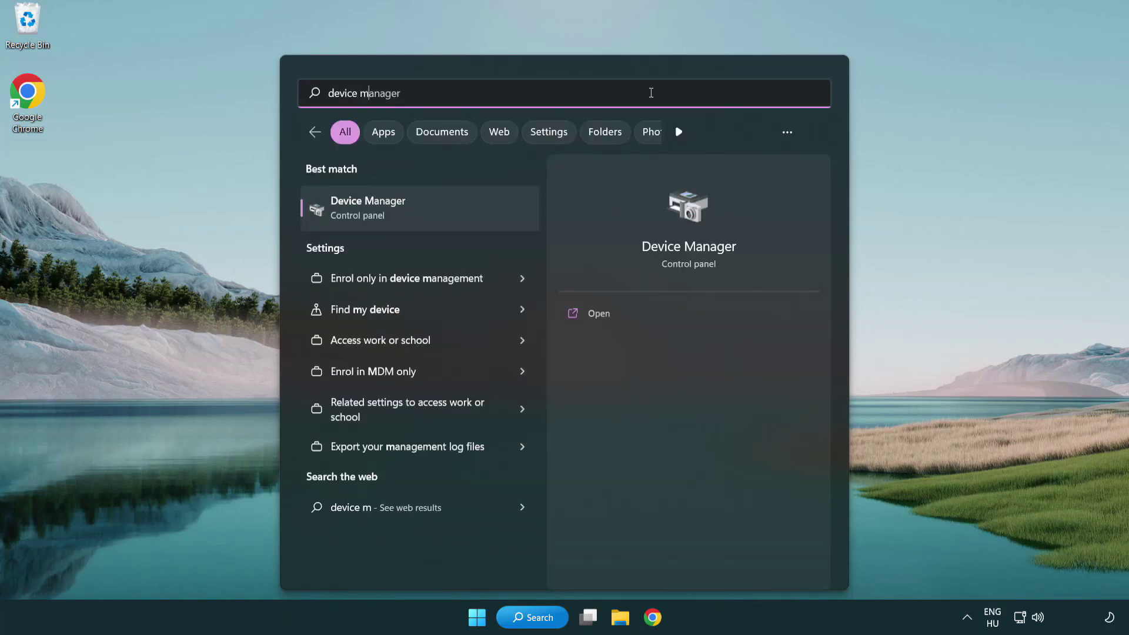
type("anager")
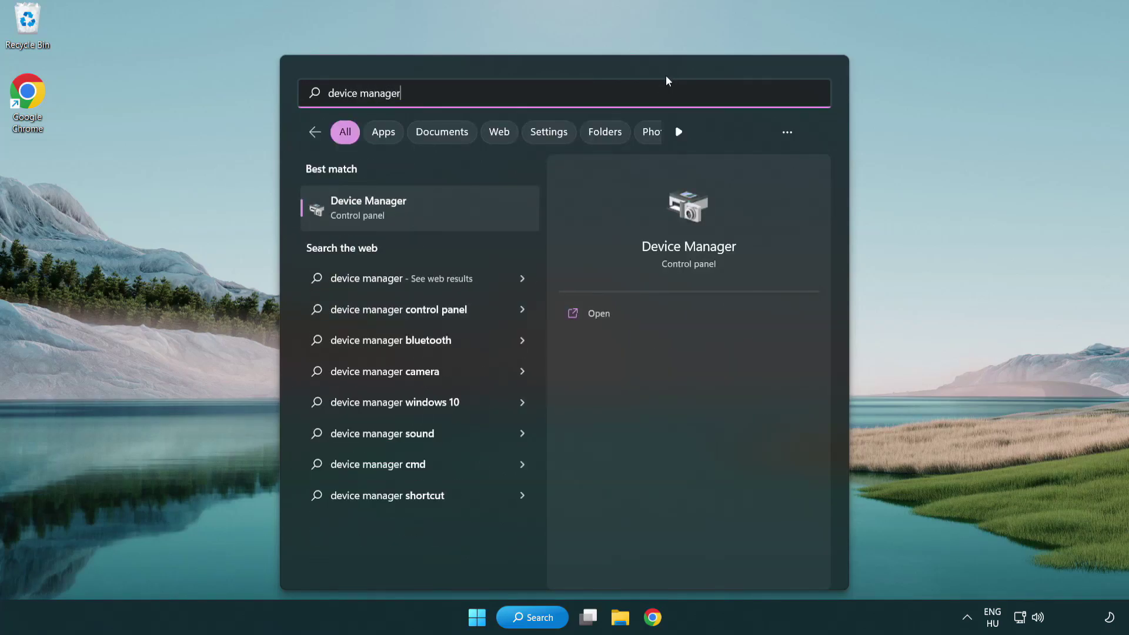
- Launch Device Manager, expand Display adapters and choose Update driver on VMware SVGA 3D
left_click(451, 213)
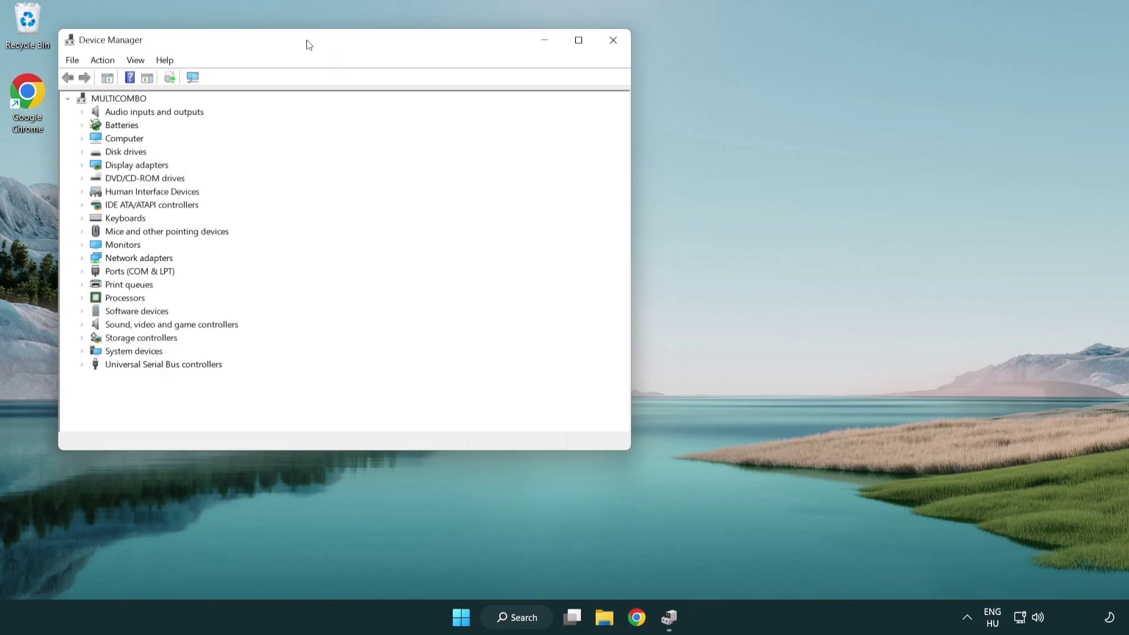
left_click_drag(307, 43, 496, 109)
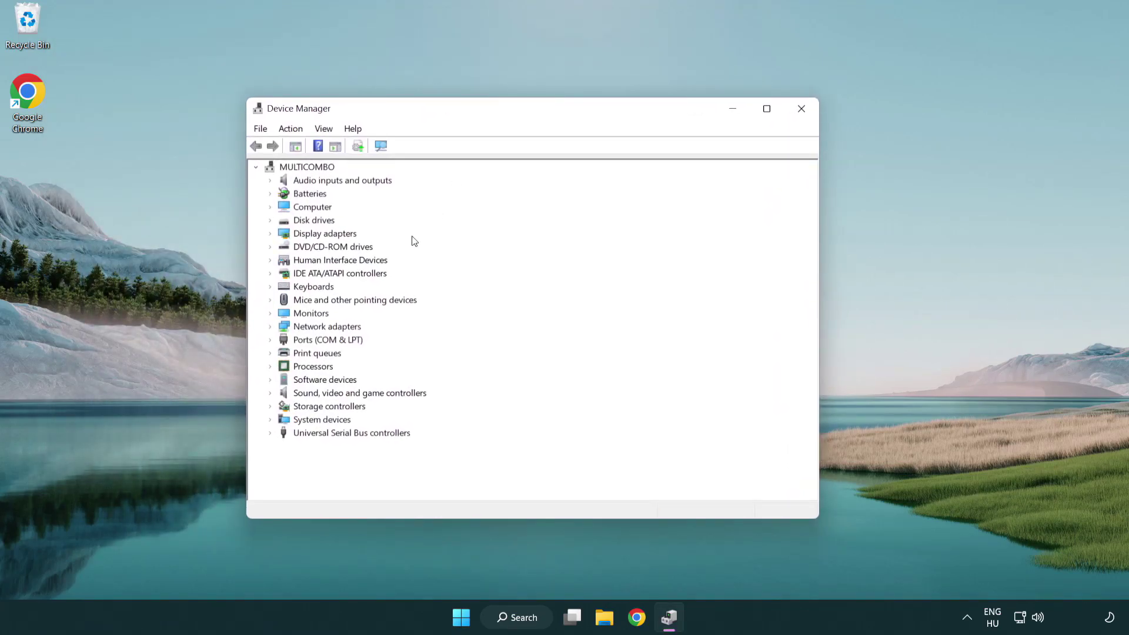
left_click(330, 234)
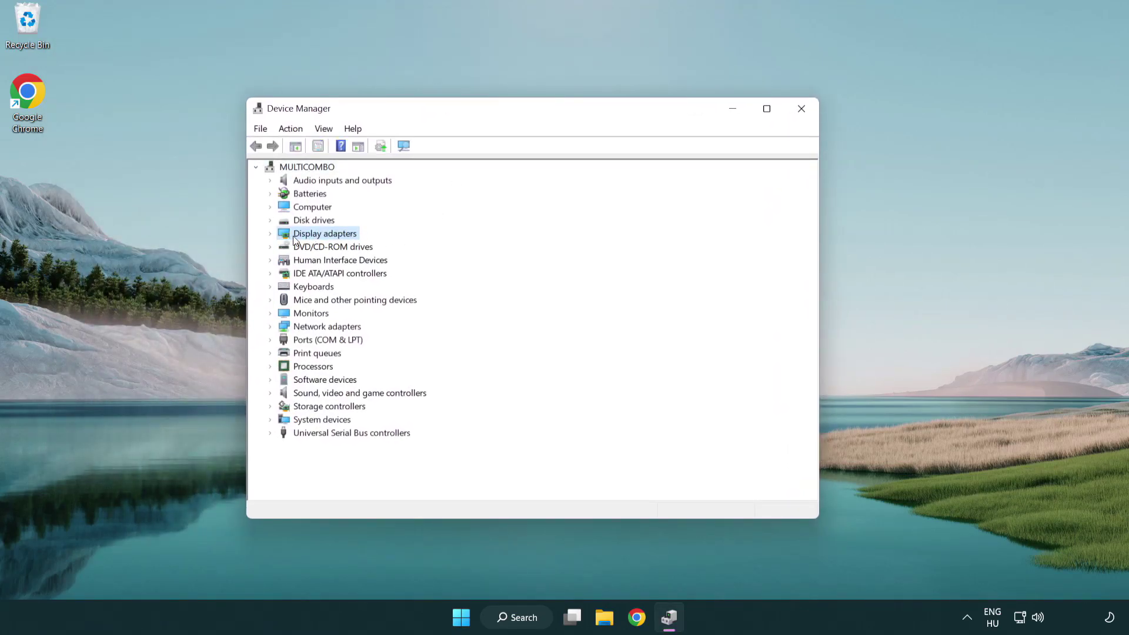
left_click(270, 235)
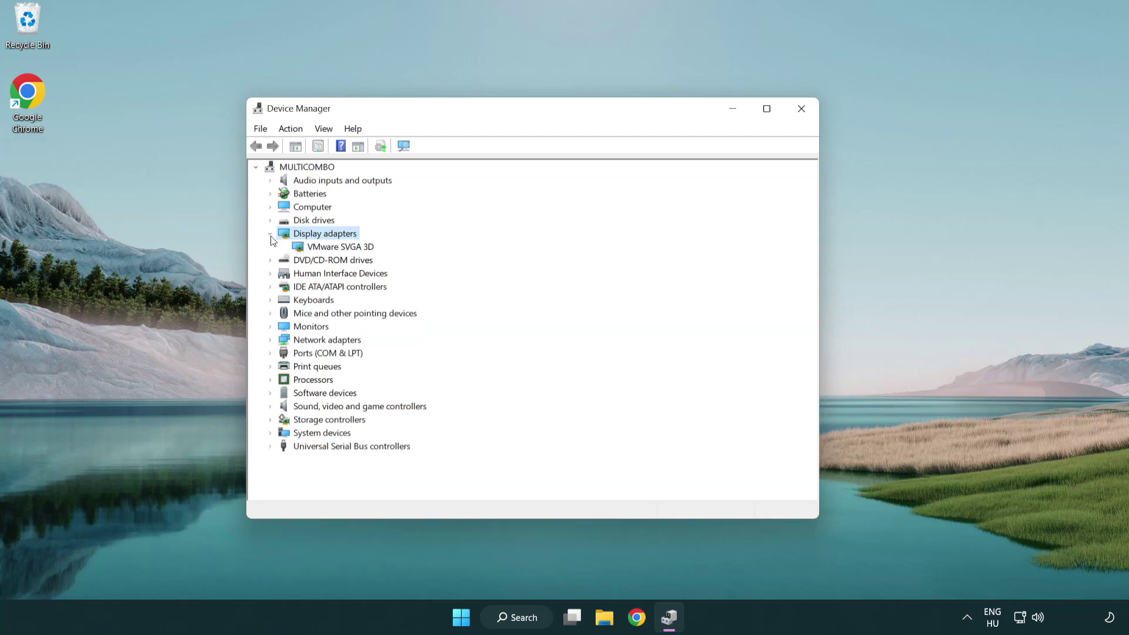
left_click(338, 248)
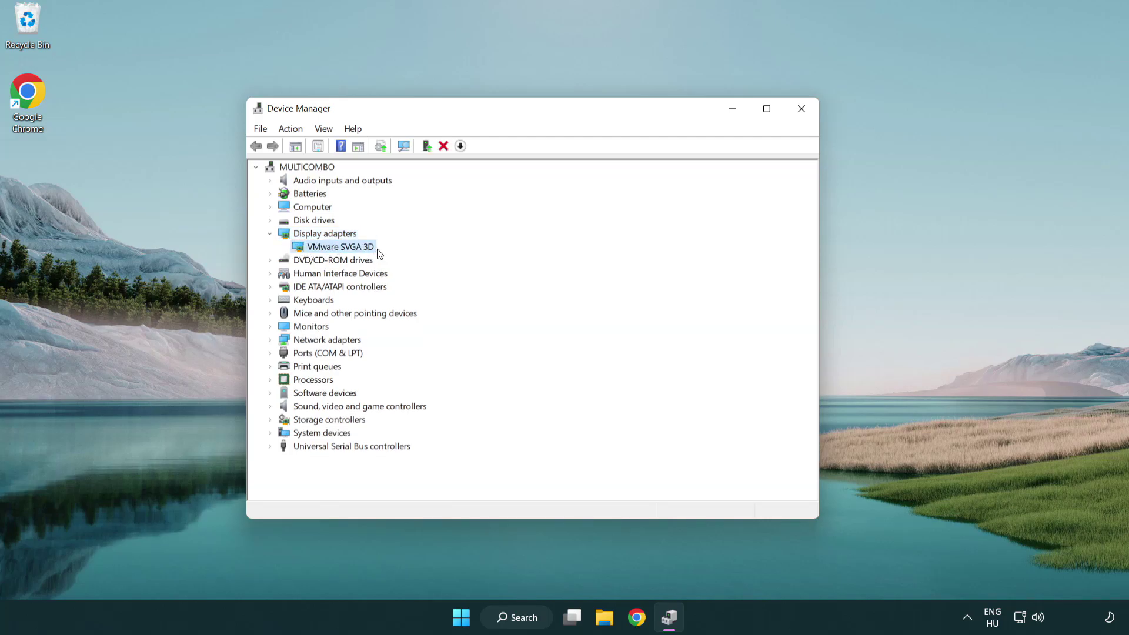
right_click(336, 249)
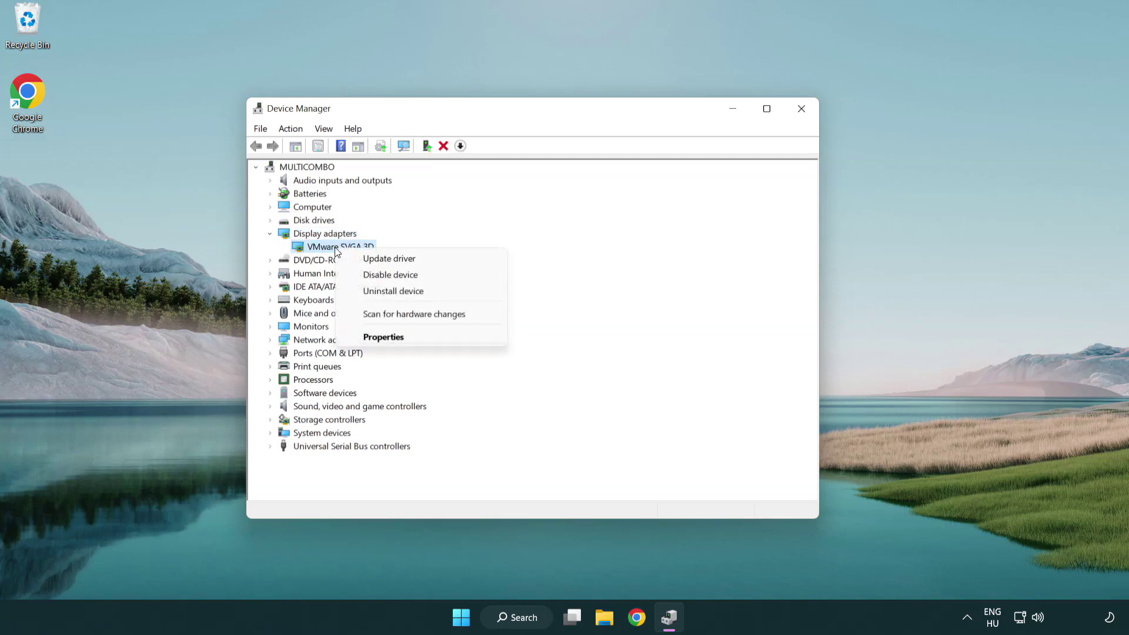
left_click(446, 261)
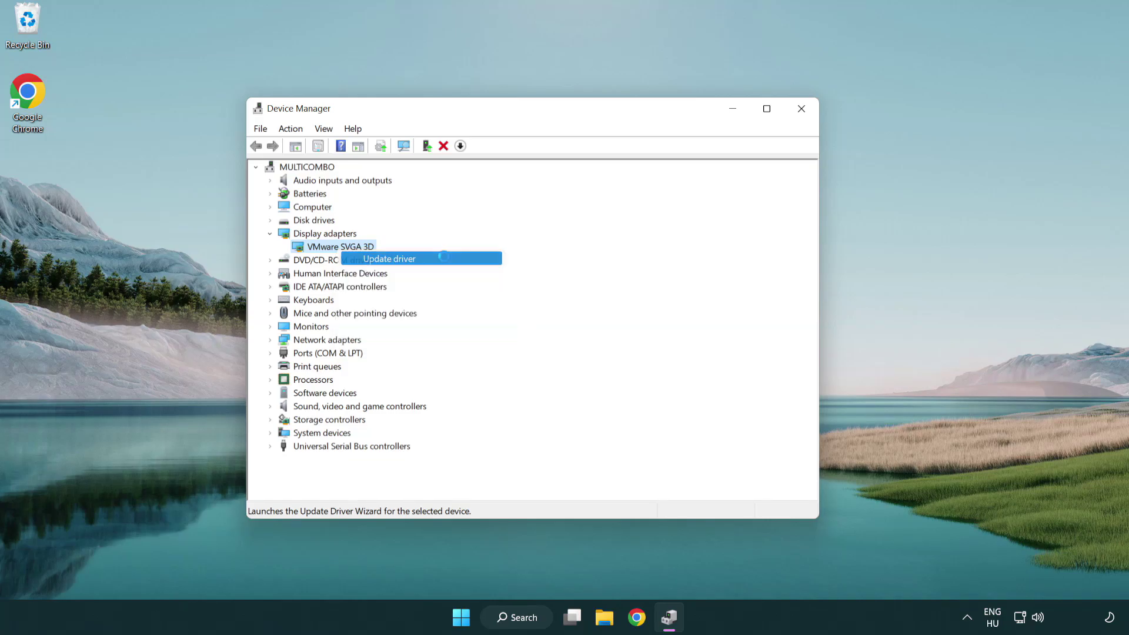
left_click_drag(466, 173, 494, 163)
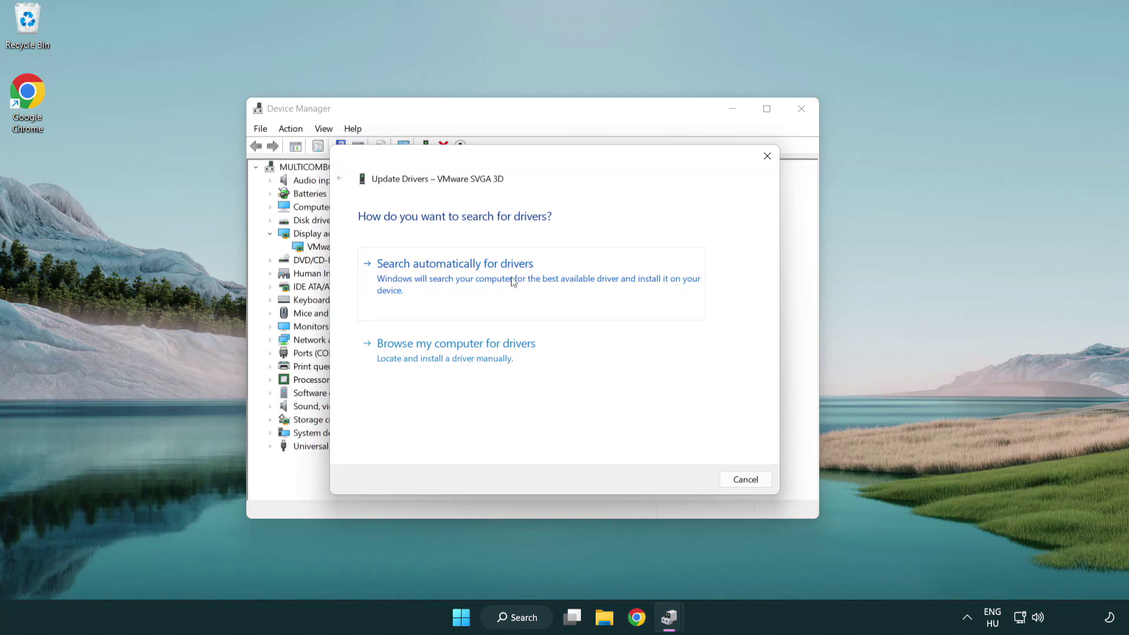
- Search automatically for a VMware SVGA 3D driver, find the best one already installed, and close the wizard
left_click(496, 273)
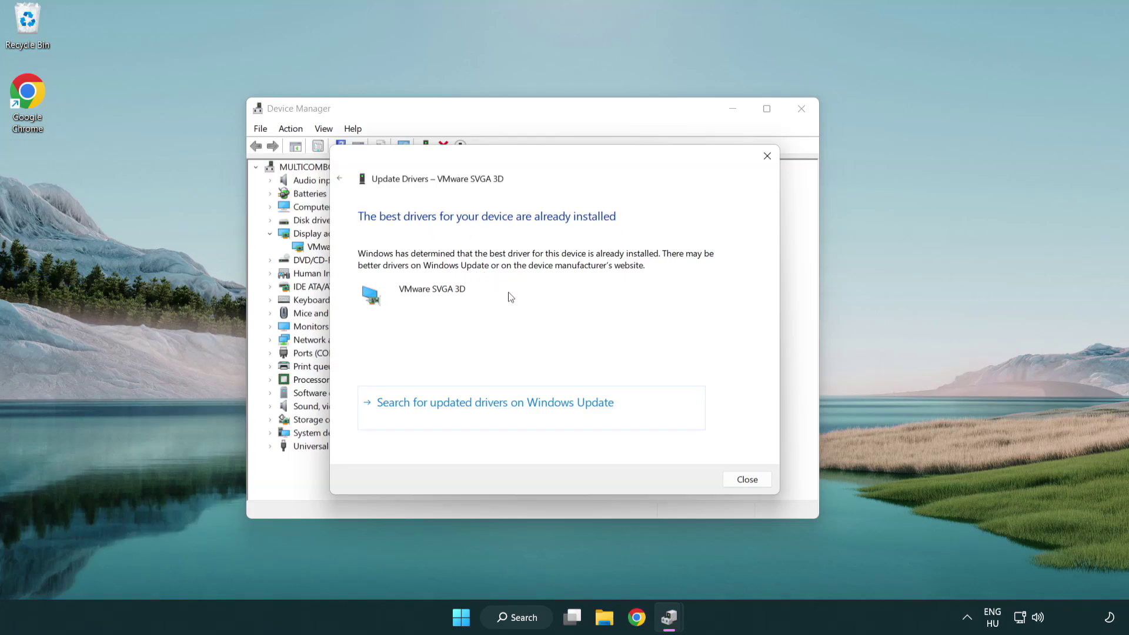
left_click(747, 480)
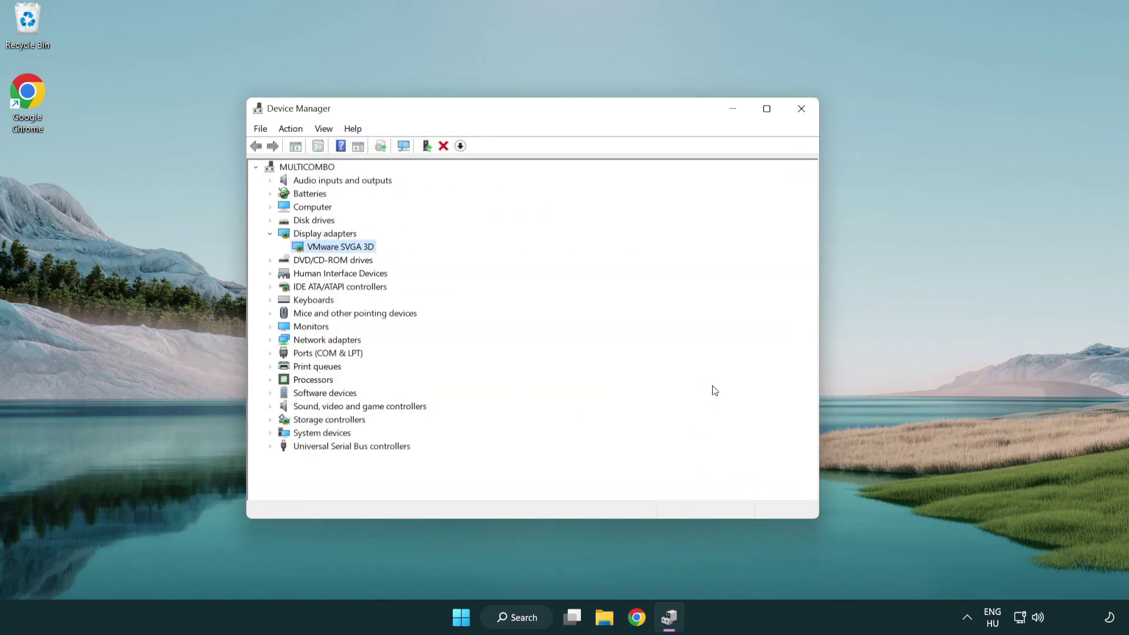
- Close Device Manager, then search 'update' and open the Windows Update settings page
left_click(803, 112)
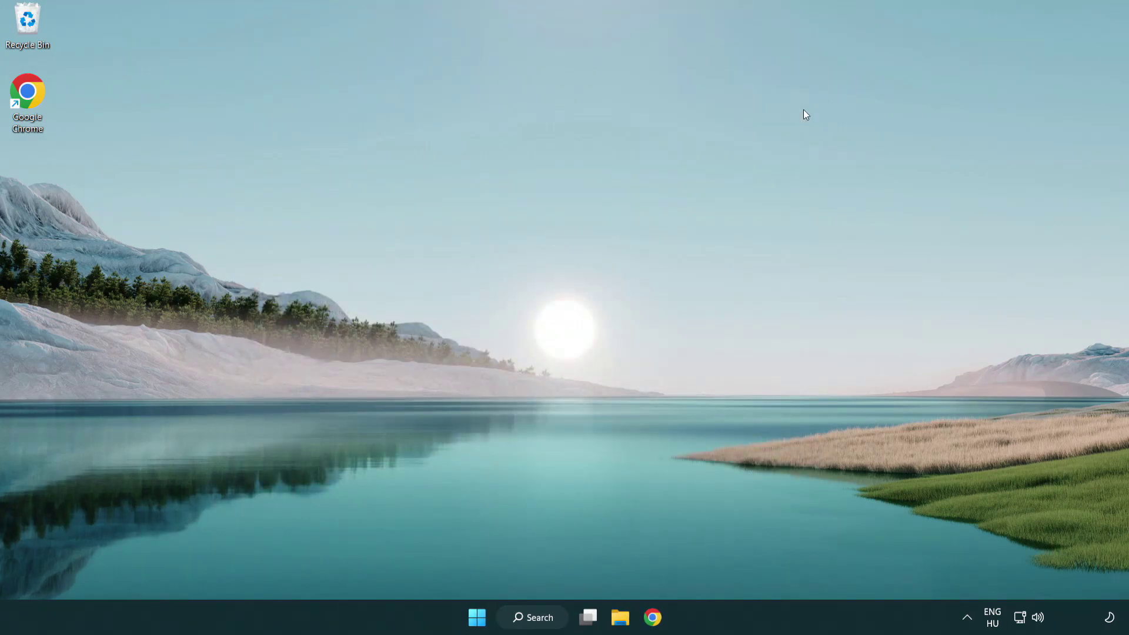
left_click(542, 611)
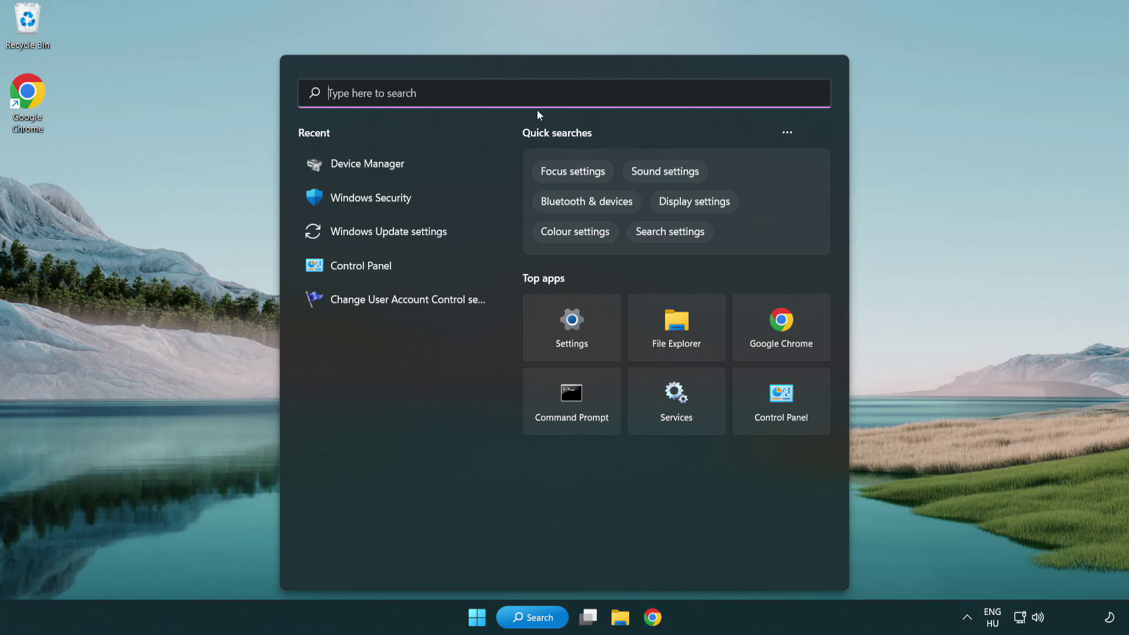
type("update")
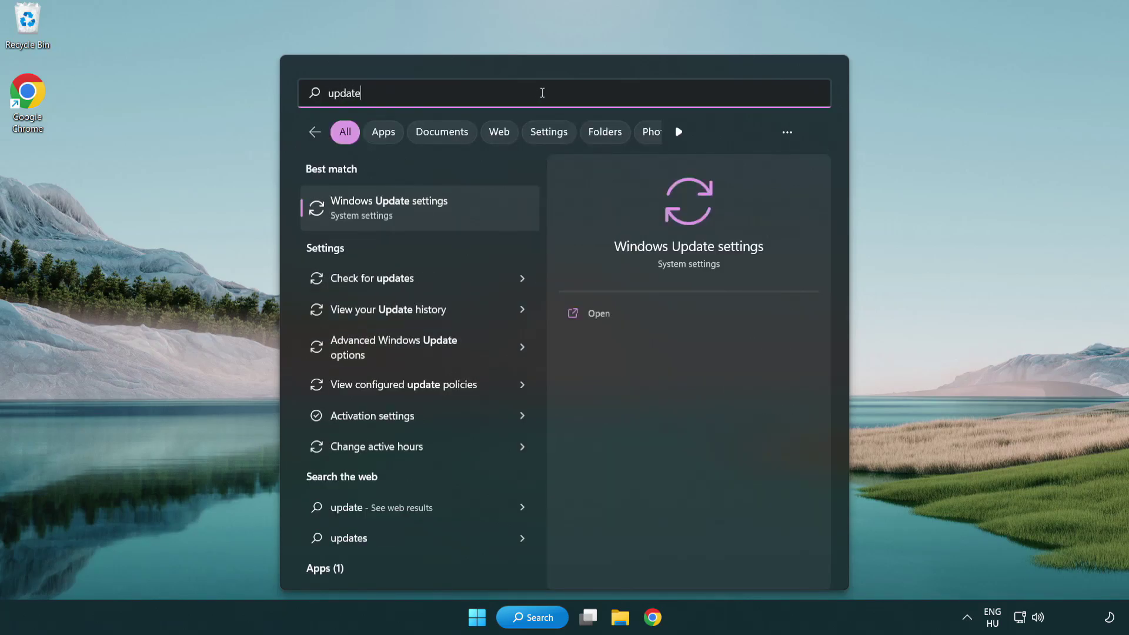
left_click(441, 218)
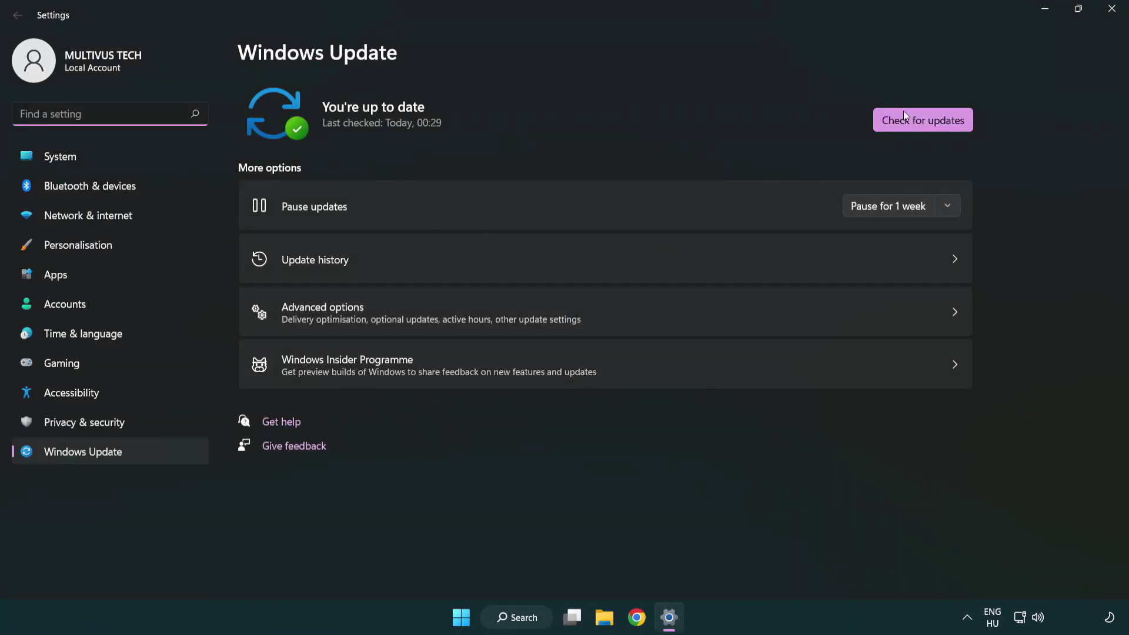
- Run Check for updates, confirming the PC is still up to date
left_click(945, 127)
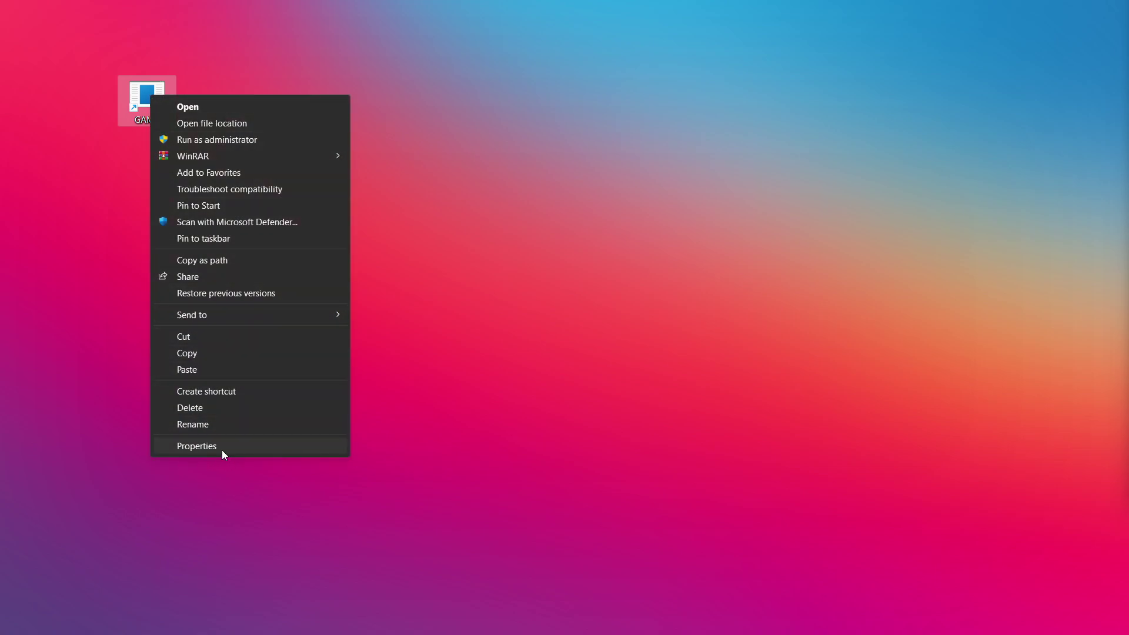
- Open the Properties window of the GAME desktop shortcut
left_click(295, 446)
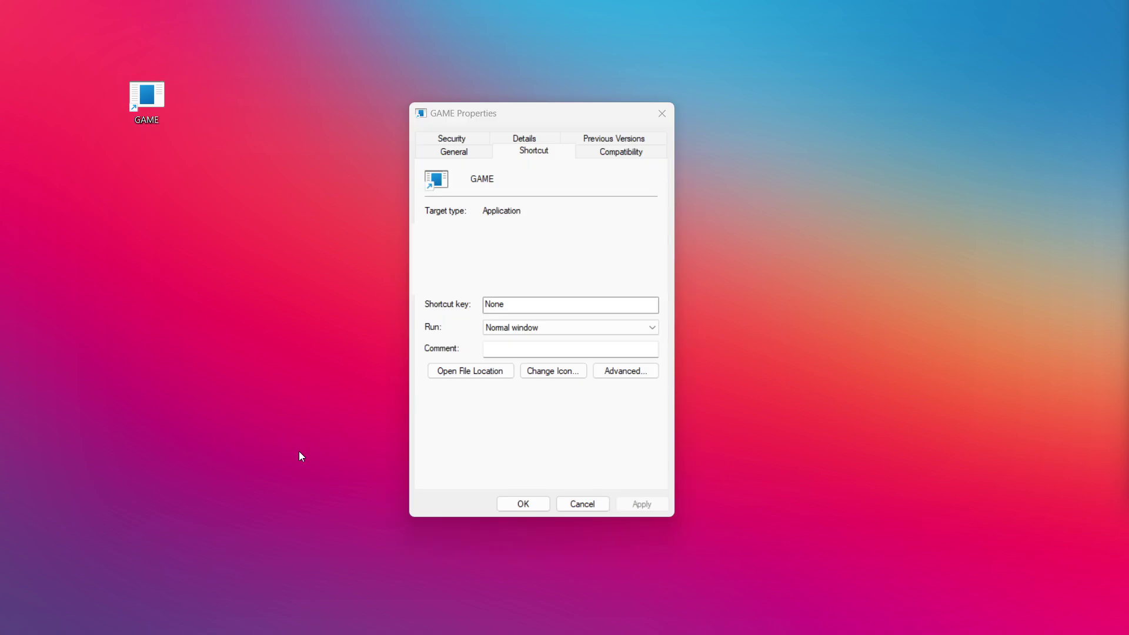
- Set GAME to Windows 8 compatibility mode, disable fullscreen optimizations, run as administrator, and apply
left_click(635, 155)
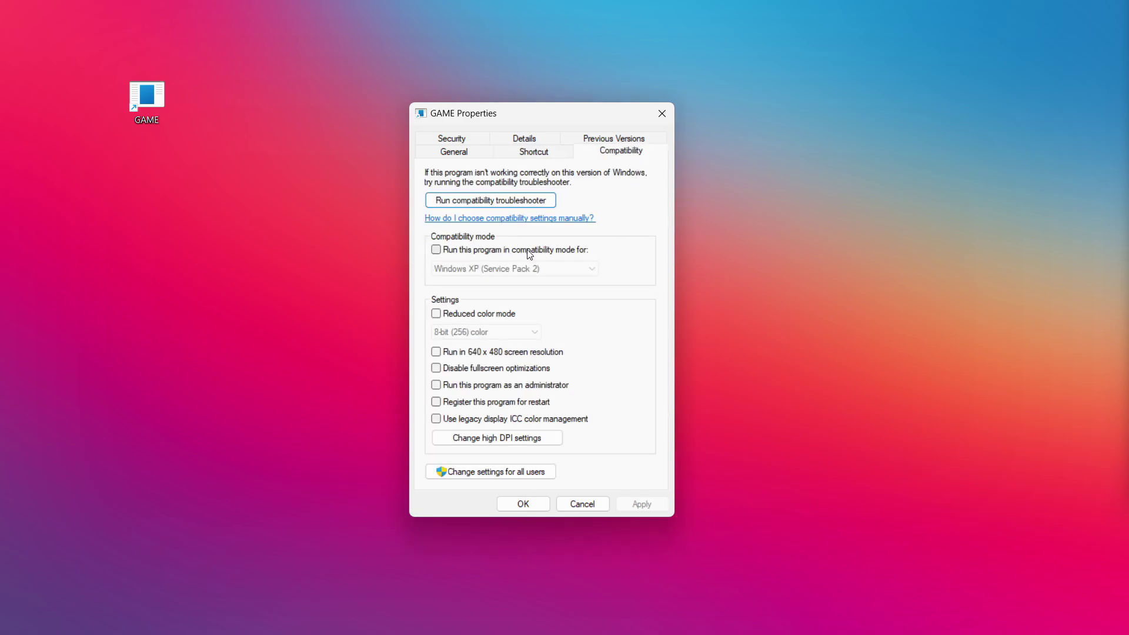
left_click(511, 252)
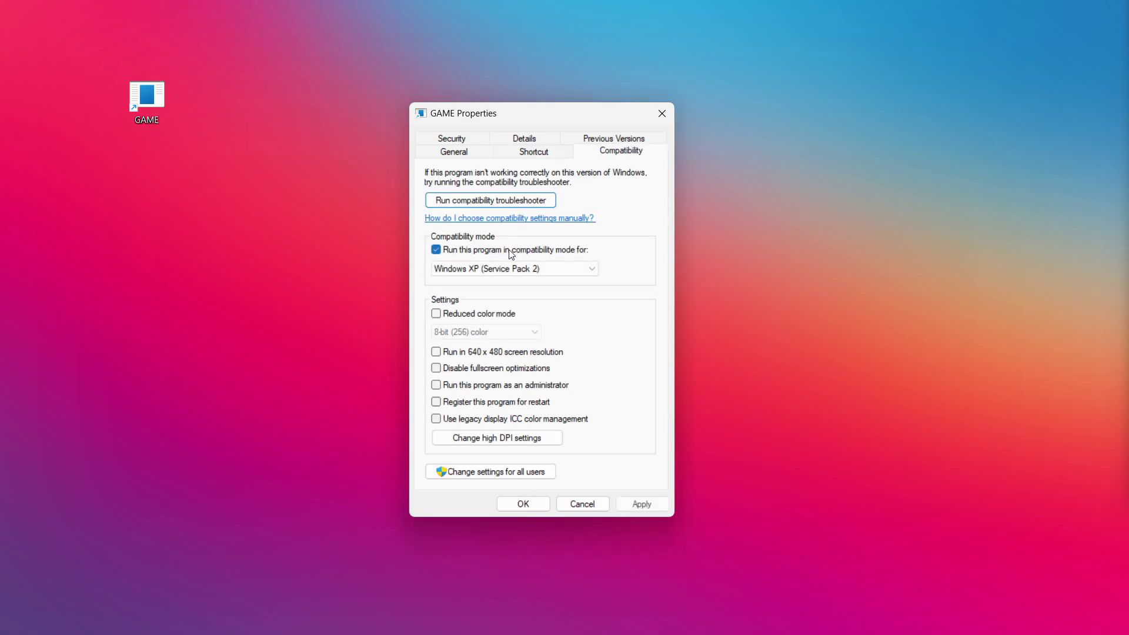
left_click(515, 269)
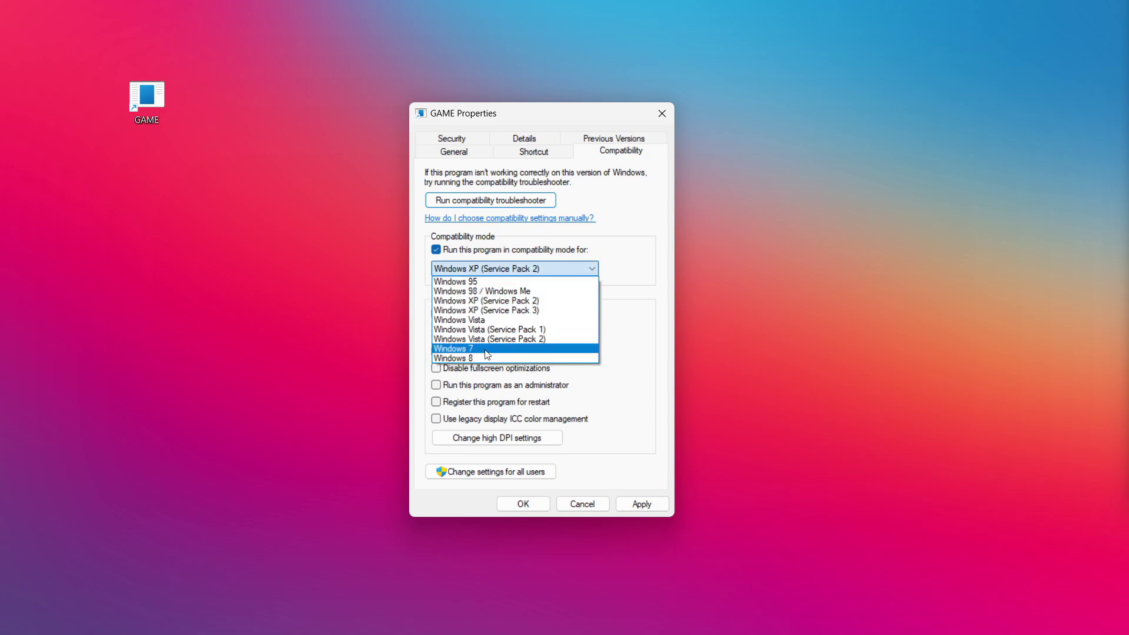
left_click(487, 358)
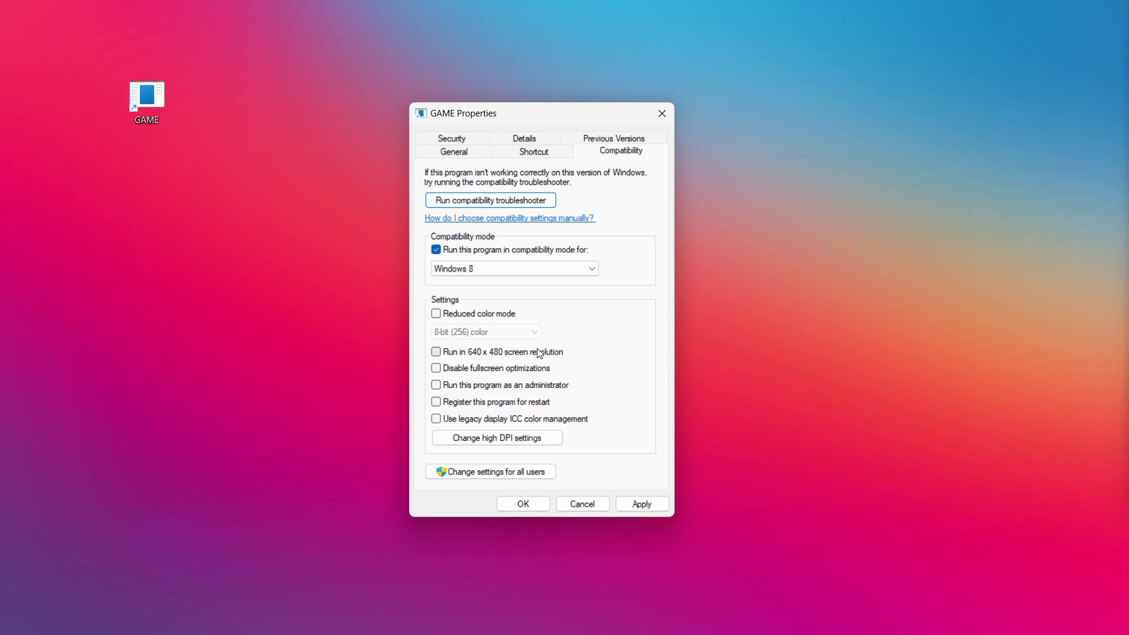
left_click(493, 369)
left_click(470, 387)
left_click(642, 504)
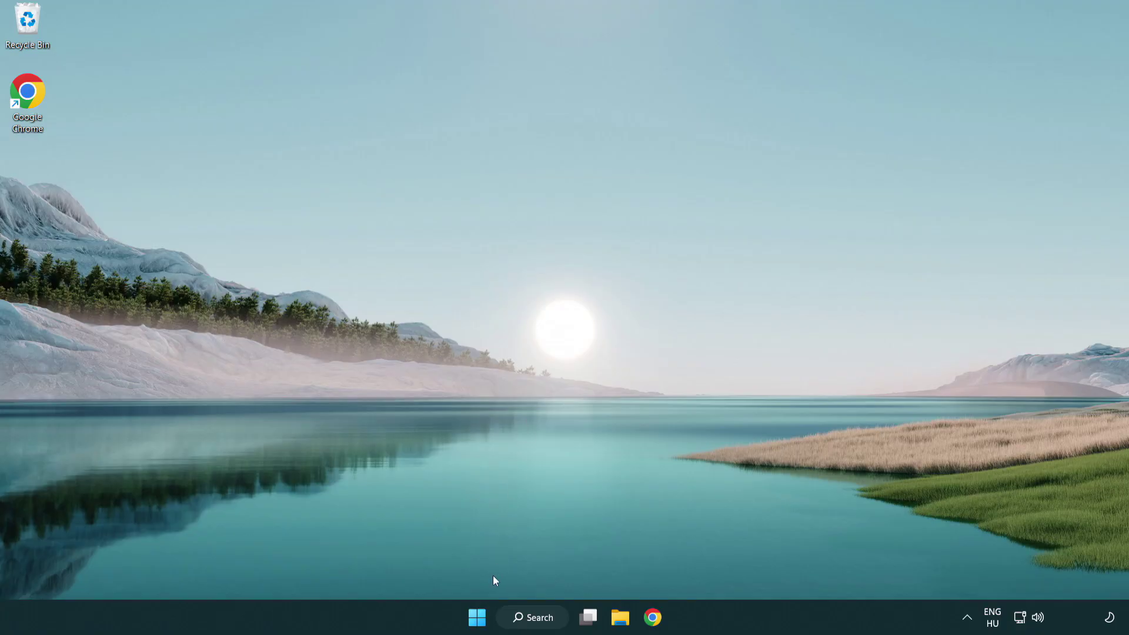
- Launch Task Manager from the Start button's quick-link menu
right_click(477, 622)
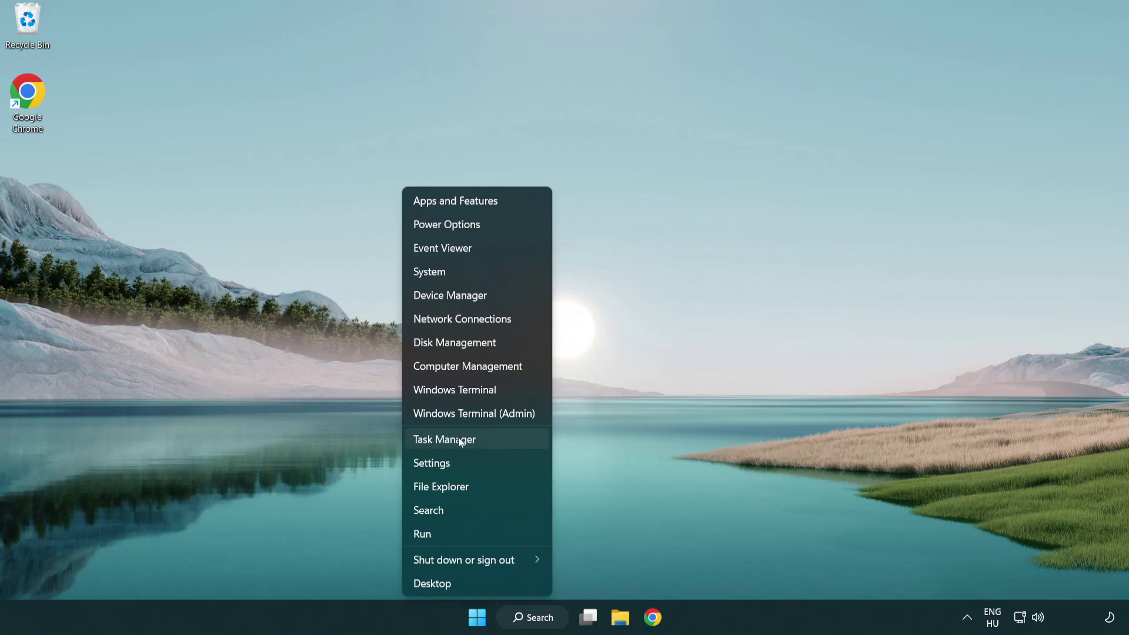
left_click(498, 446)
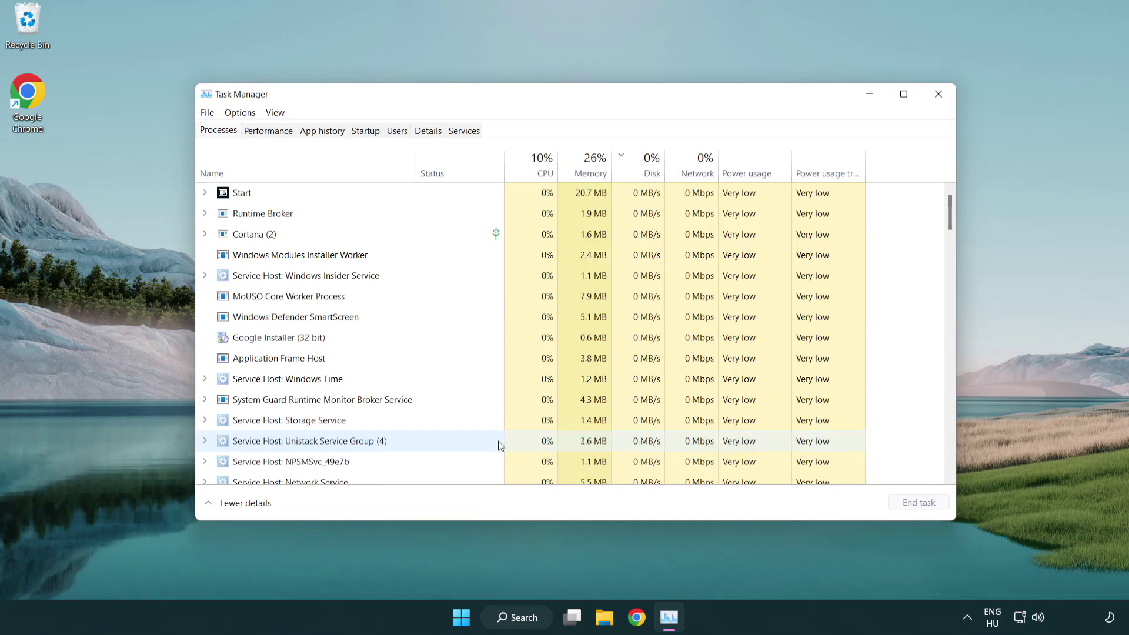
- Disable Terminal, Phone Link, Cortana and Windows Security notification as startup apps
left_click(368, 132)
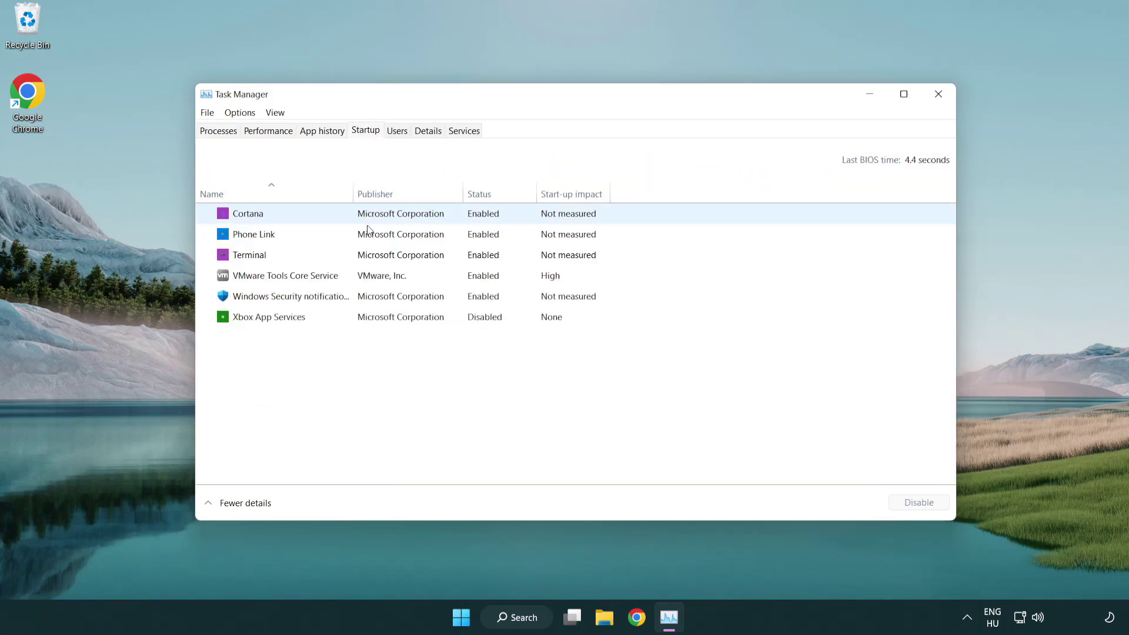
left_click(370, 255)
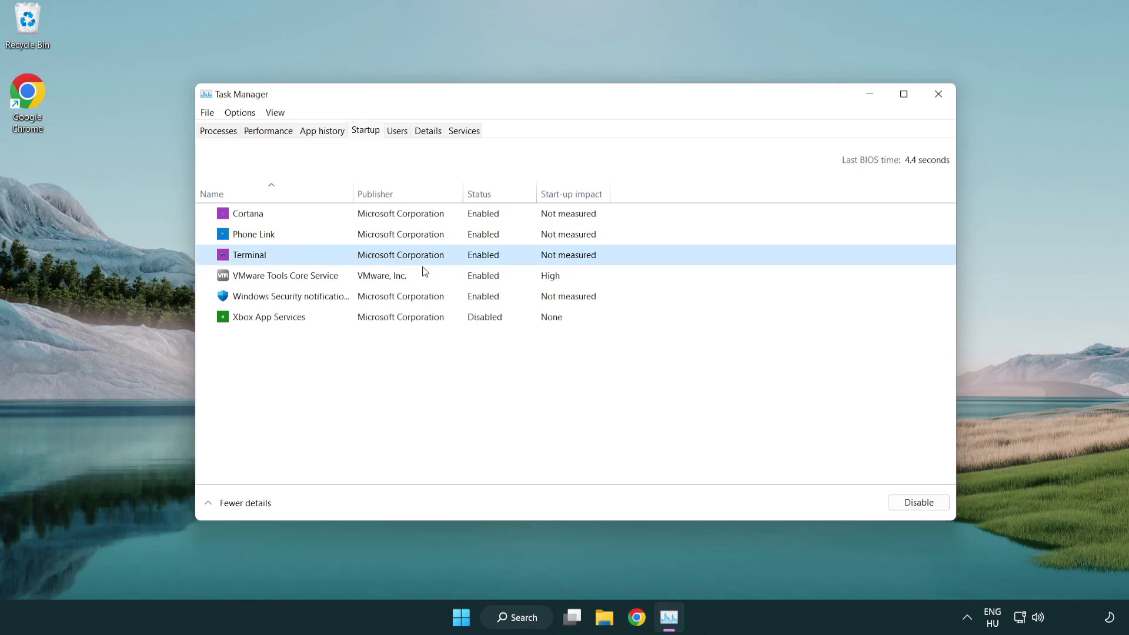
left_click(918, 502)
left_click(475, 240)
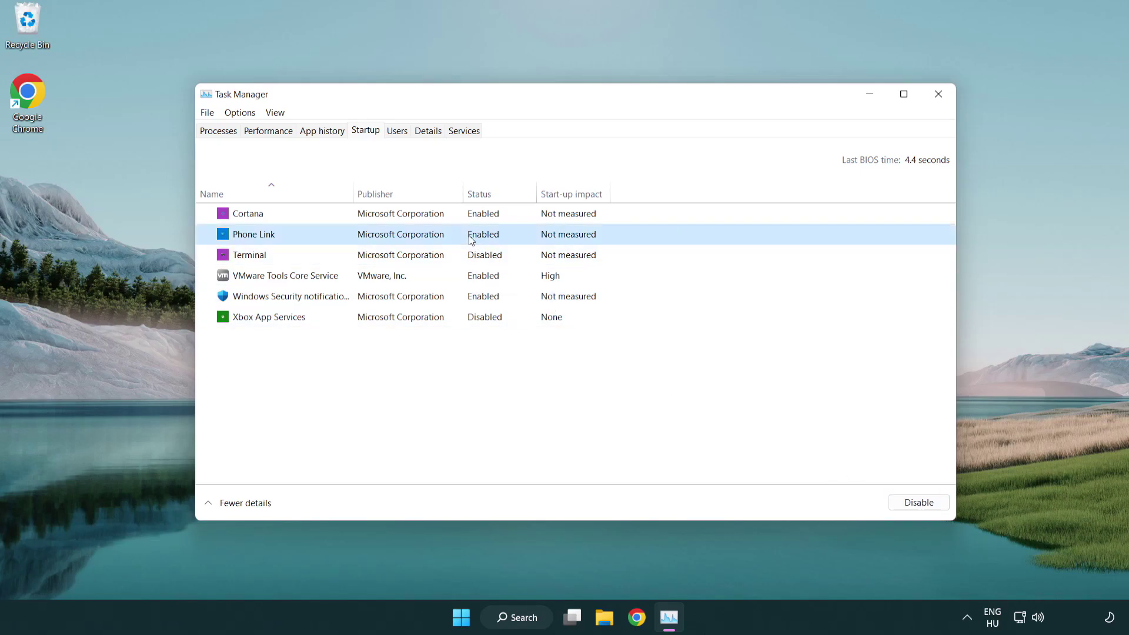
left_click(919, 503)
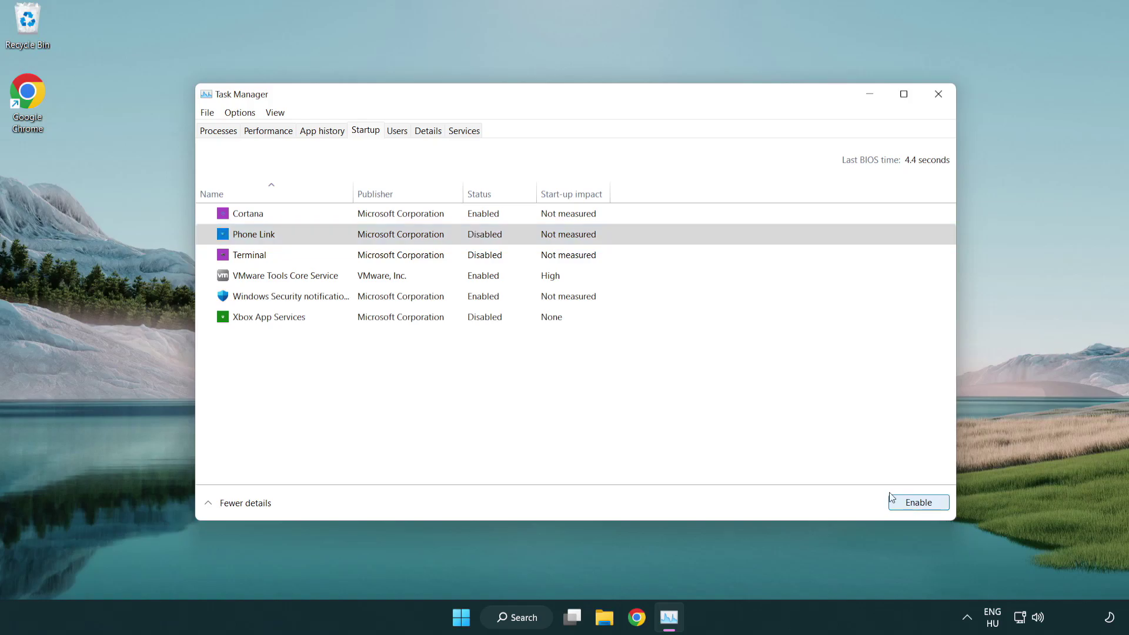
left_click(403, 221)
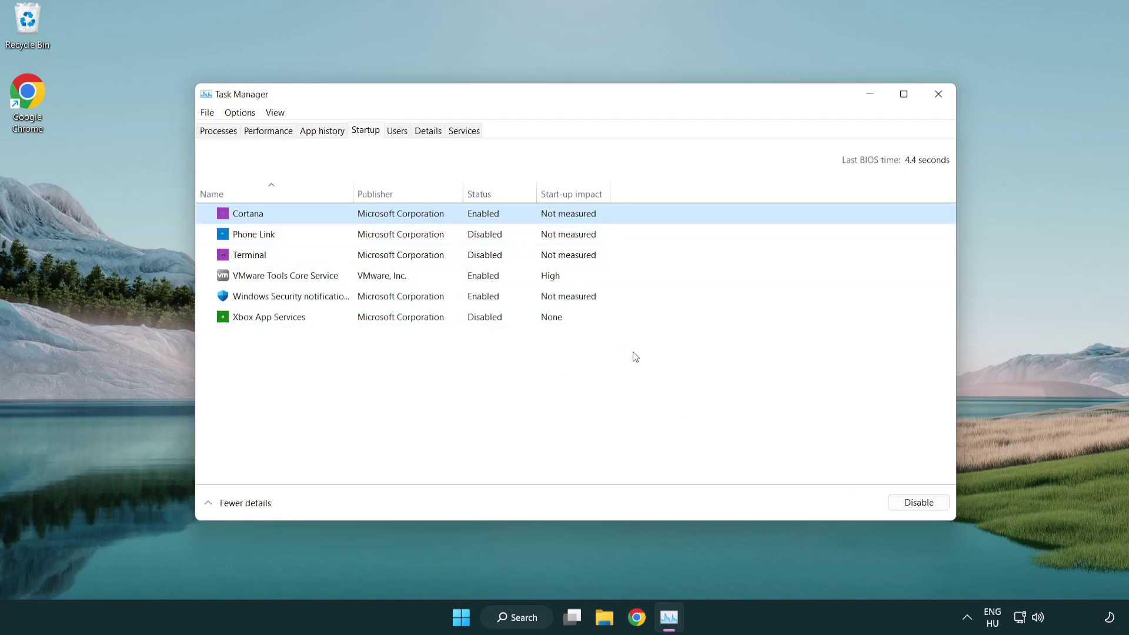
left_click(916, 503)
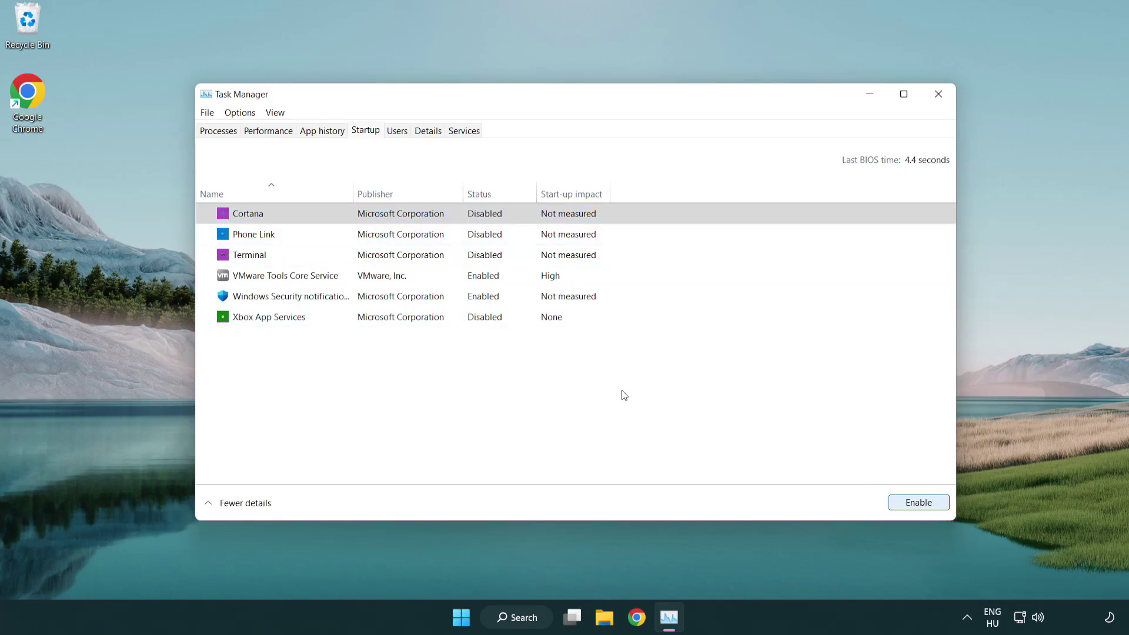
left_click(534, 298)
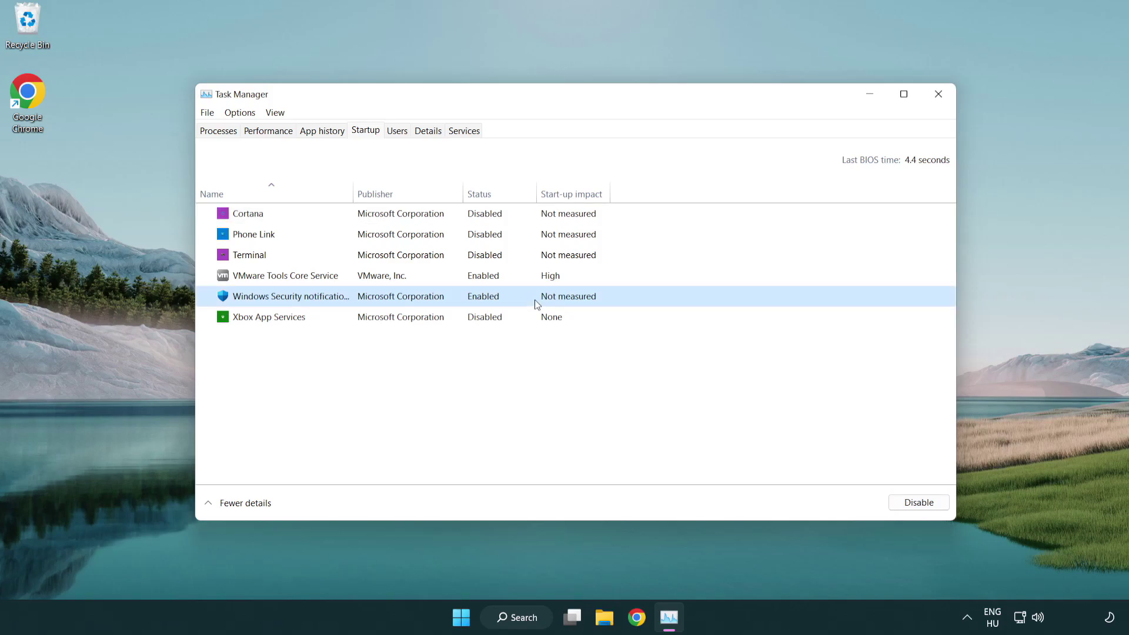
left_click(914, 503)
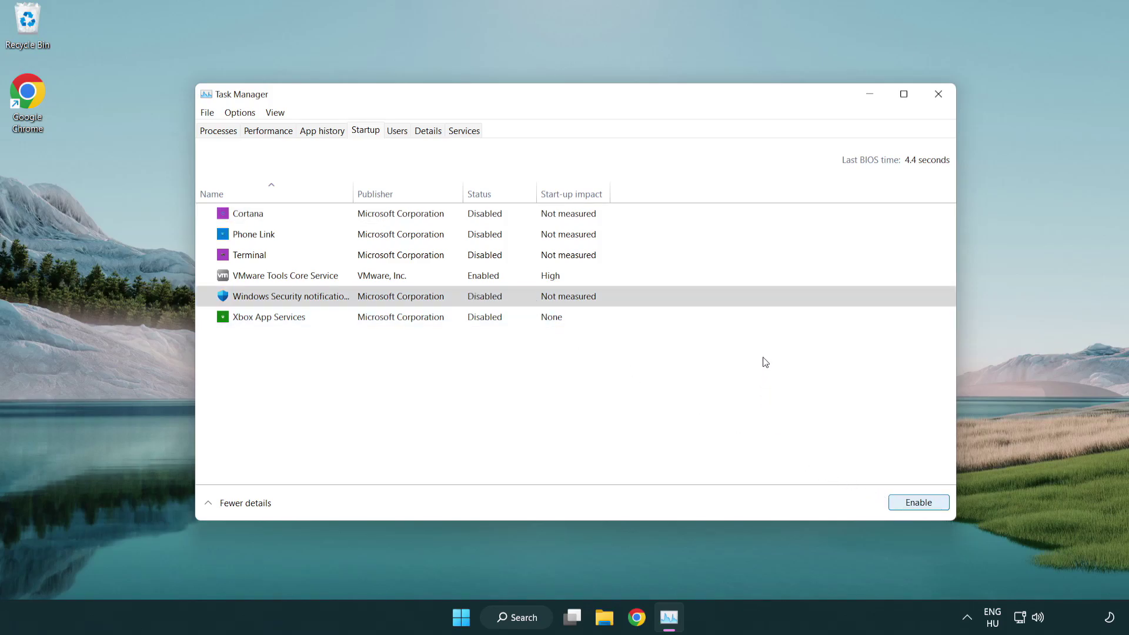
- Close Task Manager, search 'cmd' and bring up Command Prompt's run-as-administrator option
left_click(940, 96)
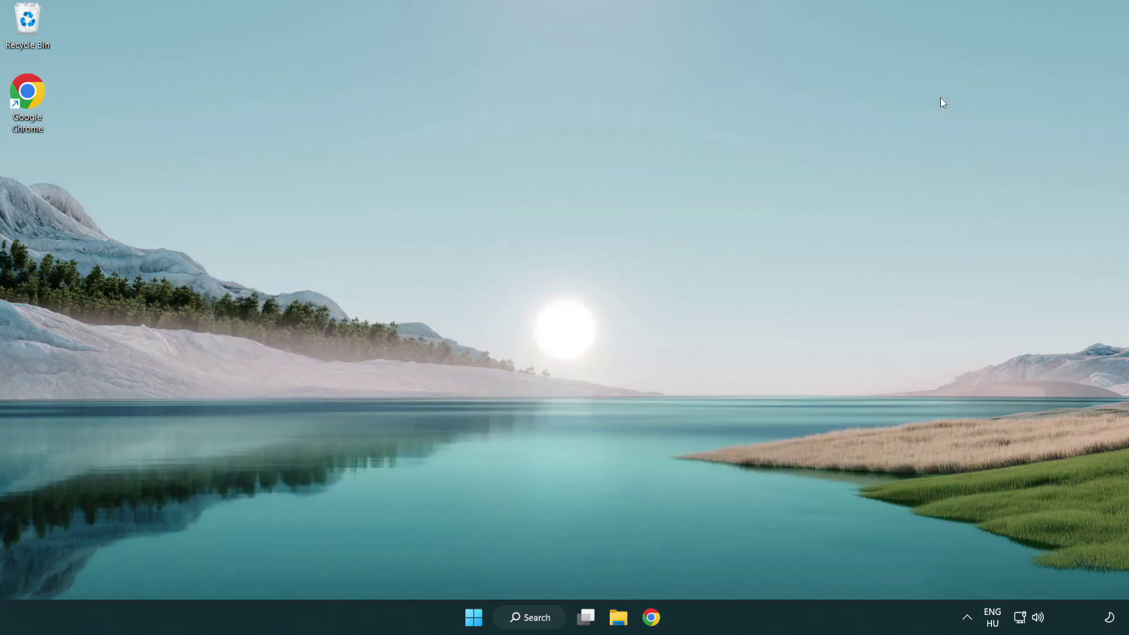
left_click(528, 616)
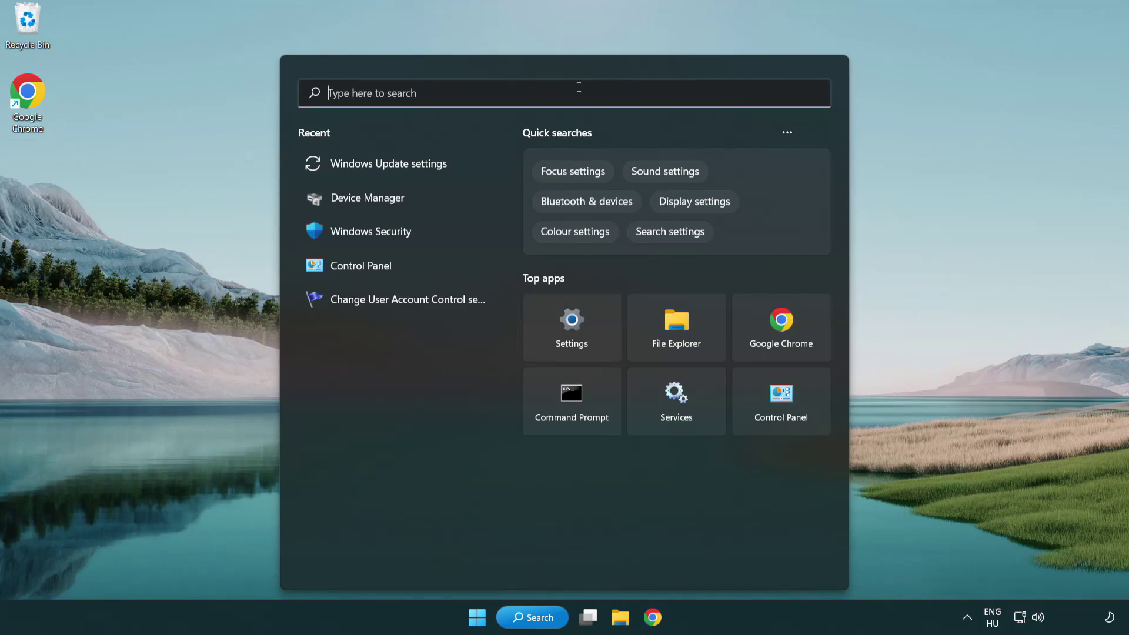
type("cmd")
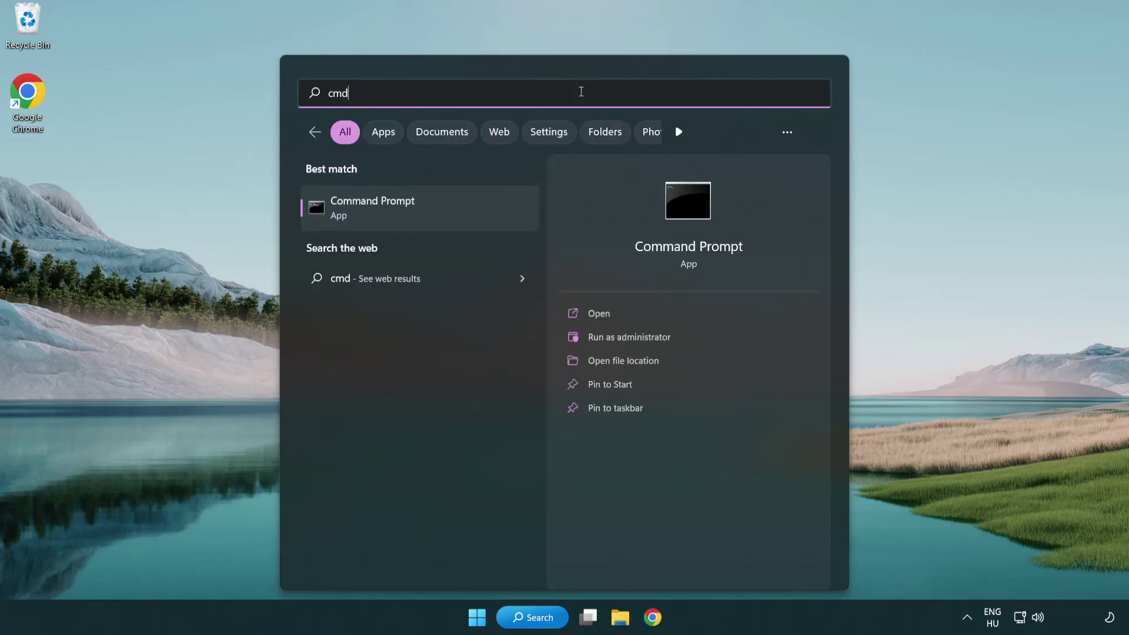
right_click(431, 210)
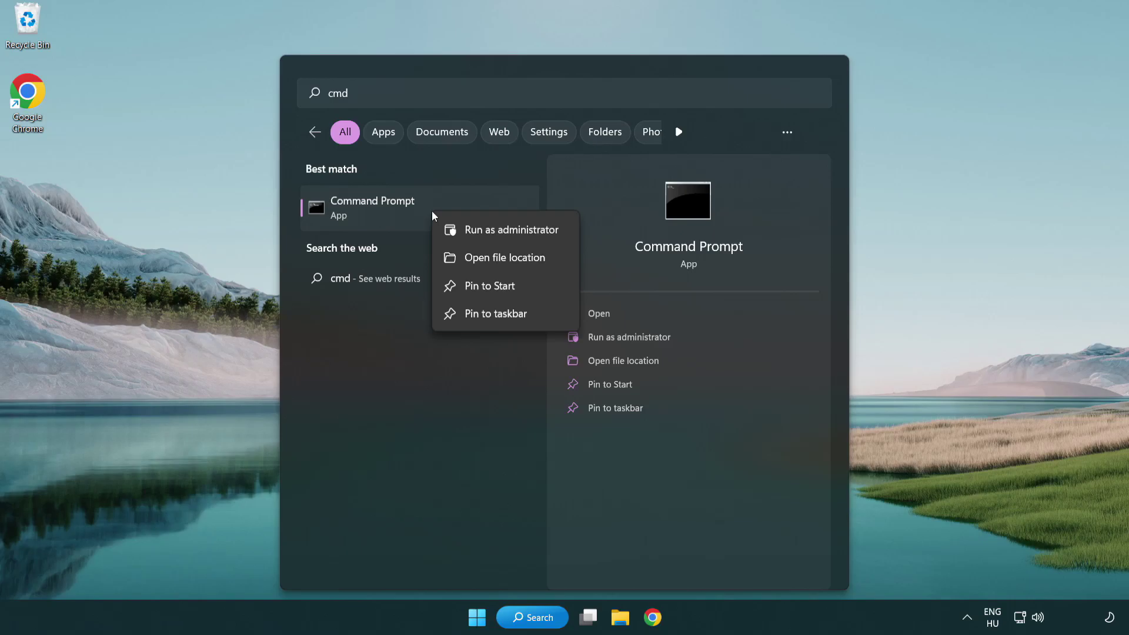
- Run sfc /scannow in an administrator Command Prompt to check system file integrity
left_click(509, 235)
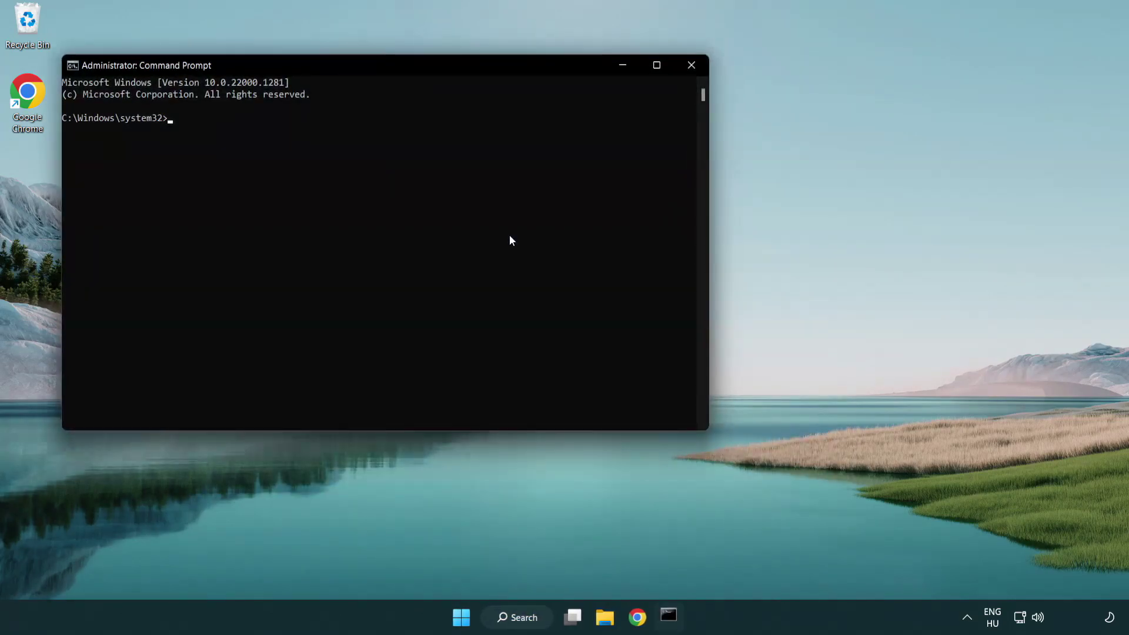
left_click_drag(402, 70, 569, 120)
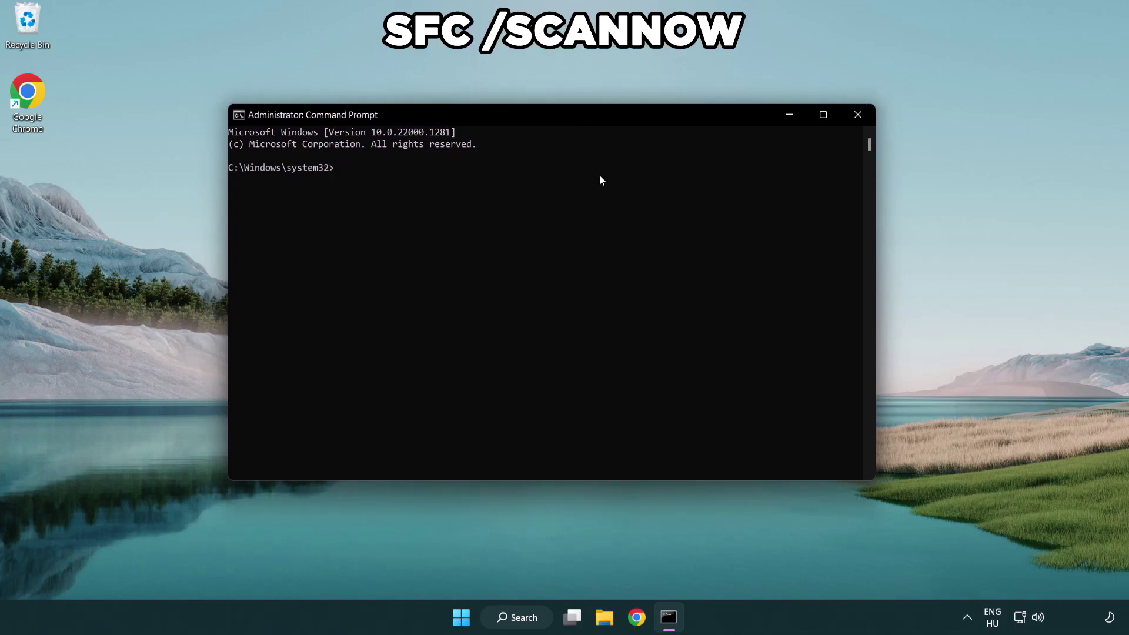
type("sfc /scannow")
key("Return")
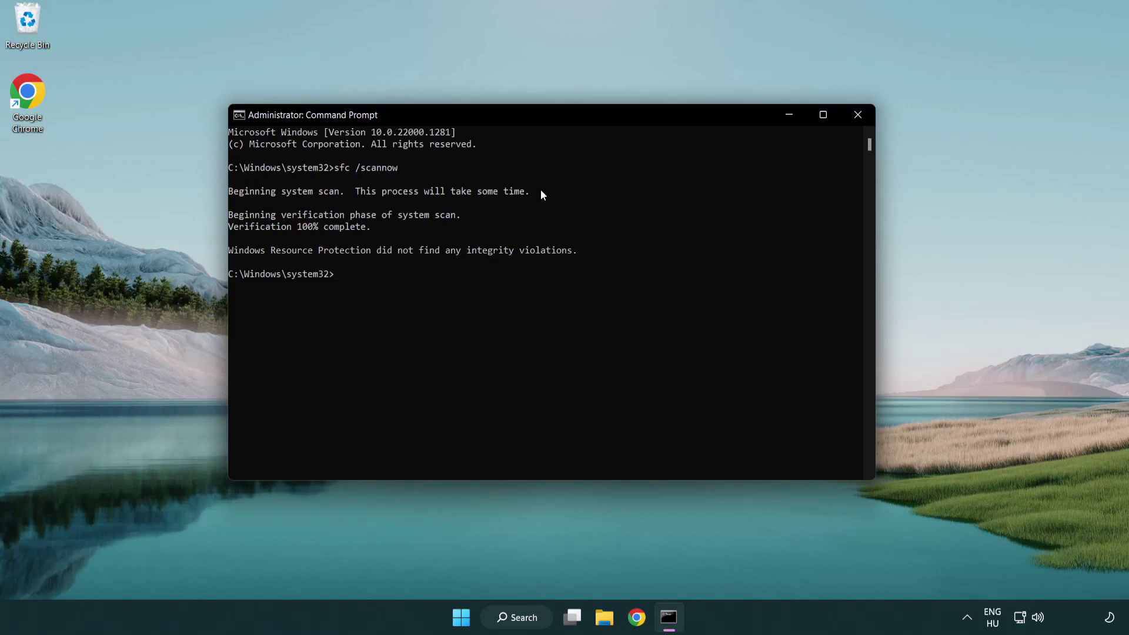
left_click(862, 118)
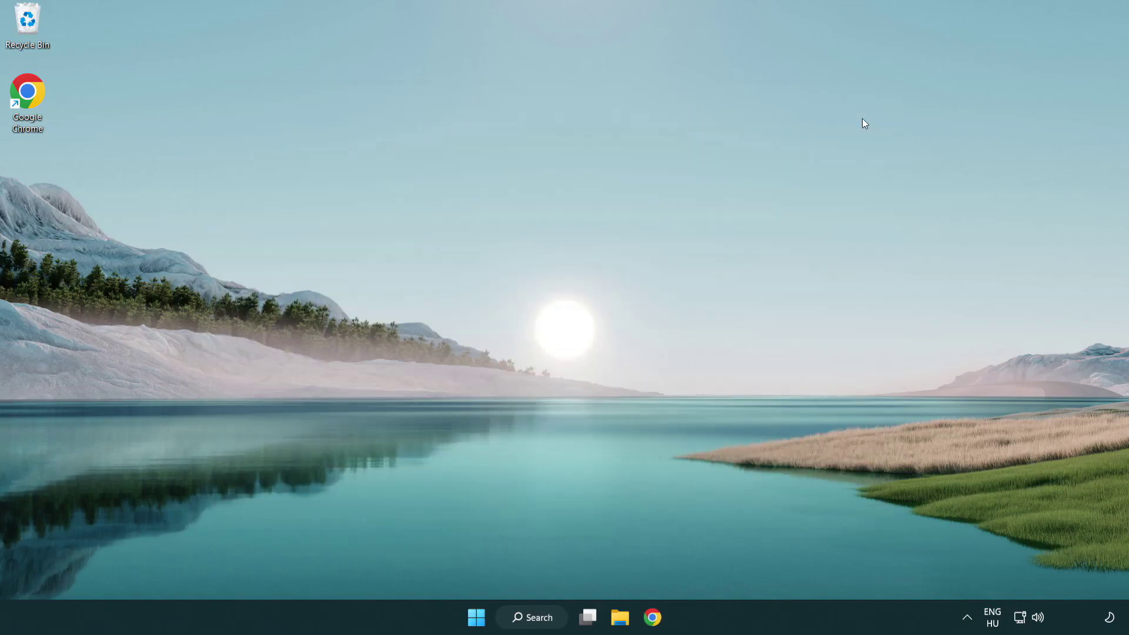
left_click(477, 616)
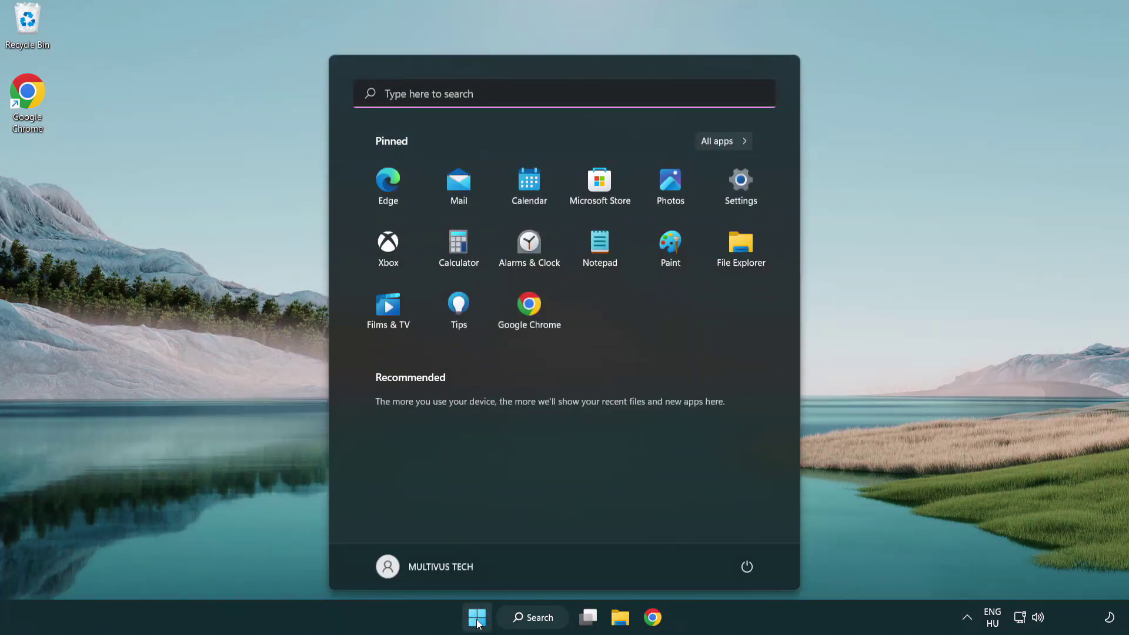
left_click(748, 564)
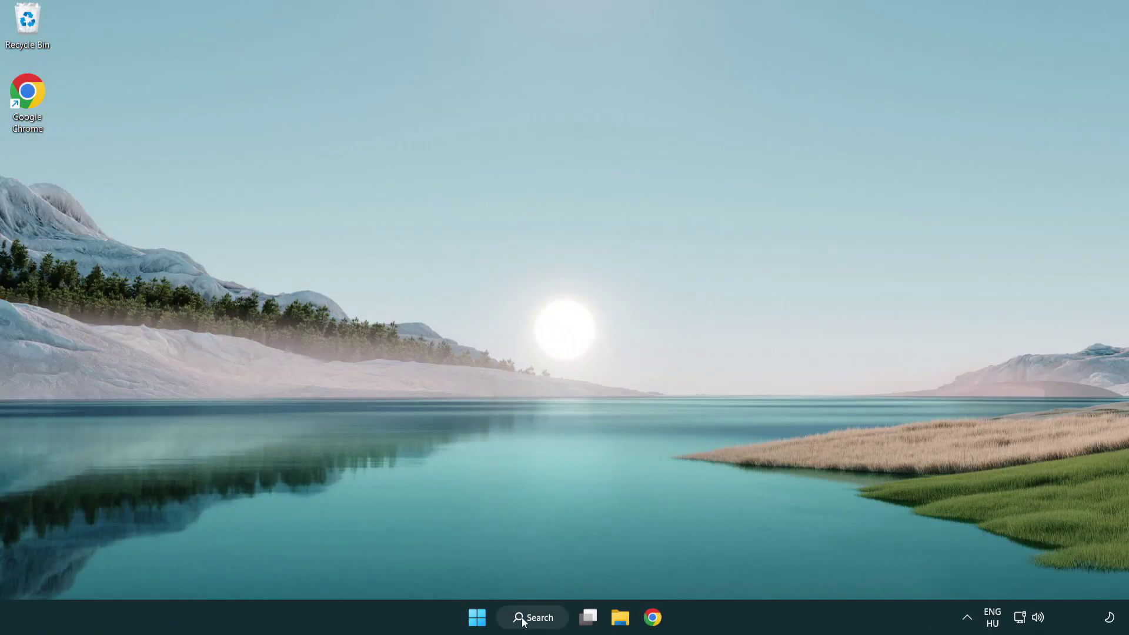
- Search Windows for 'security' to bring up the Windows Security app
left_click(536, 624)
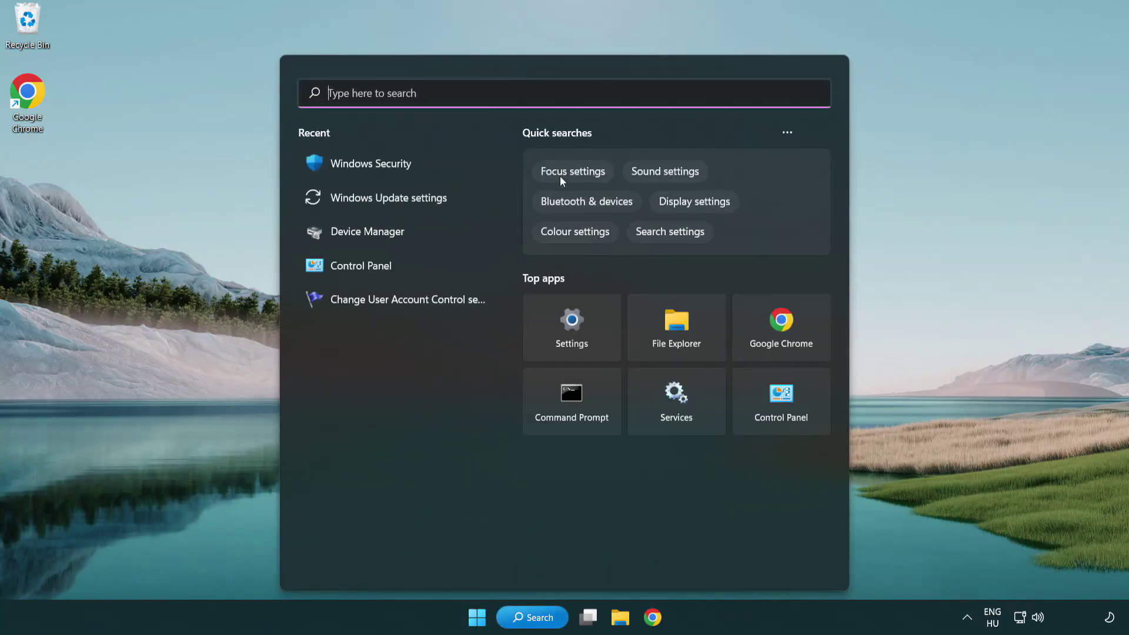
type("sec")
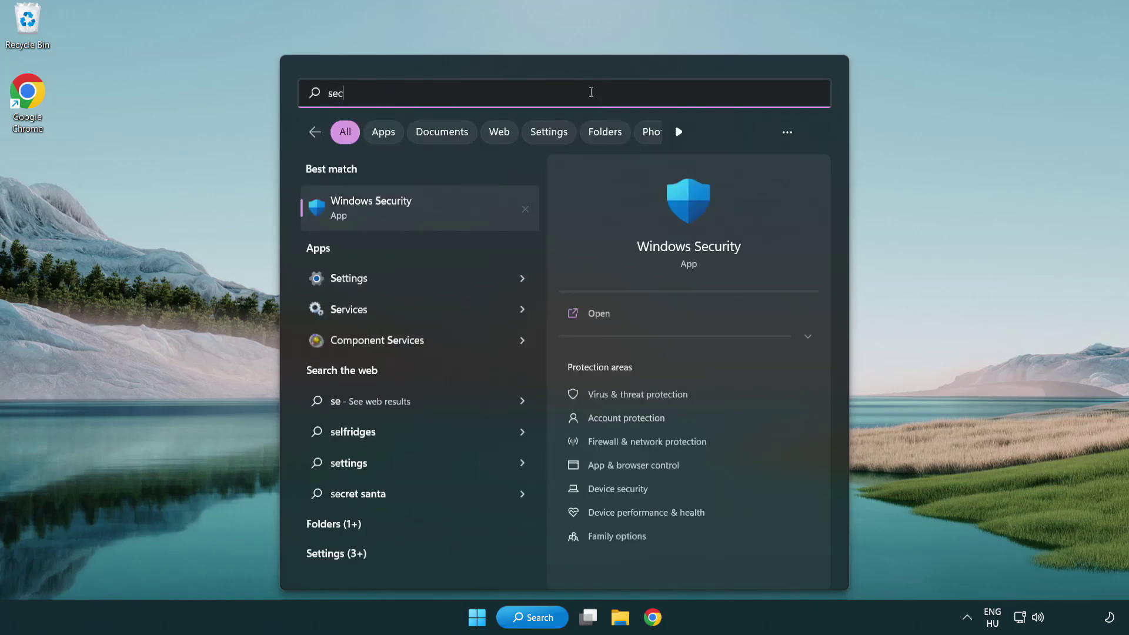
type("uri")
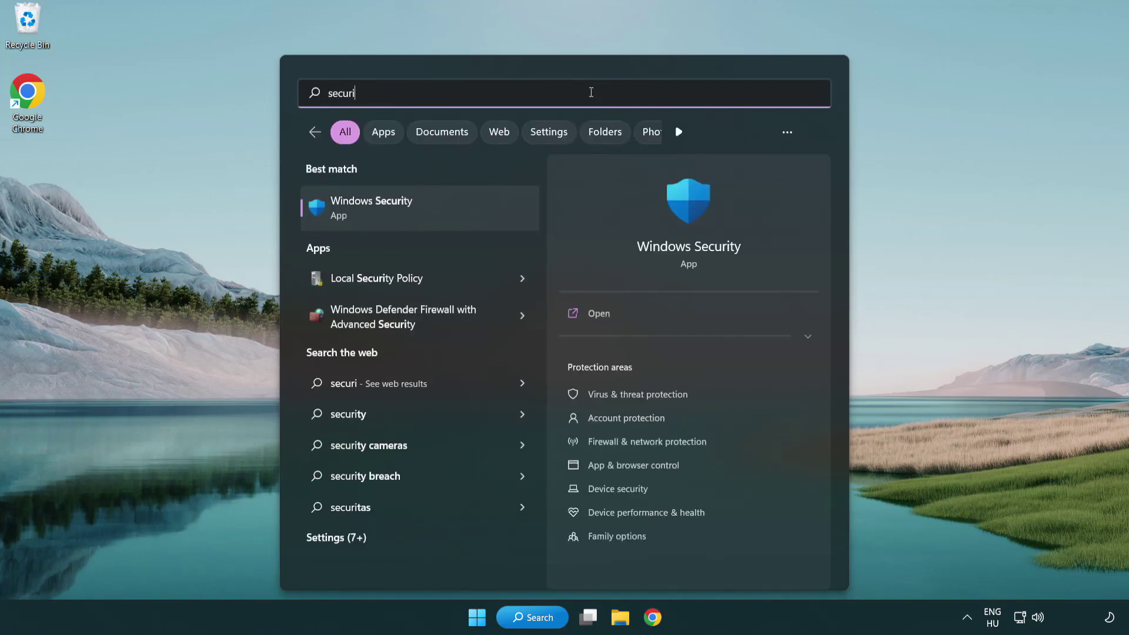
type("ty")
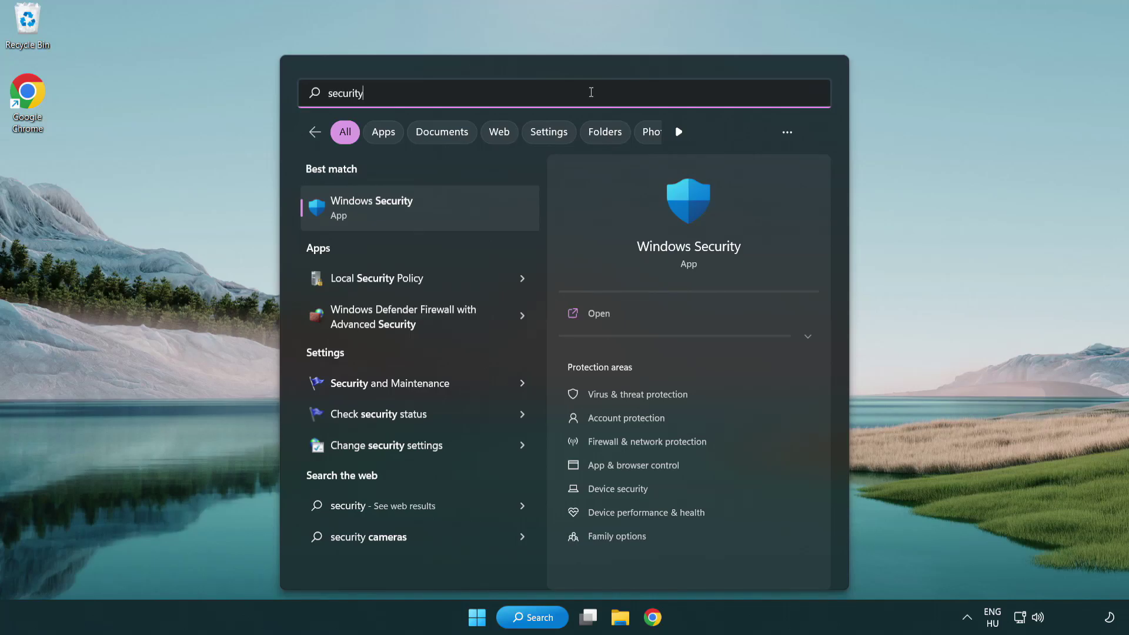
- Open Windows Security's Virus & threat protection settings and scroll down to Exclusions
left_click(462, 214)
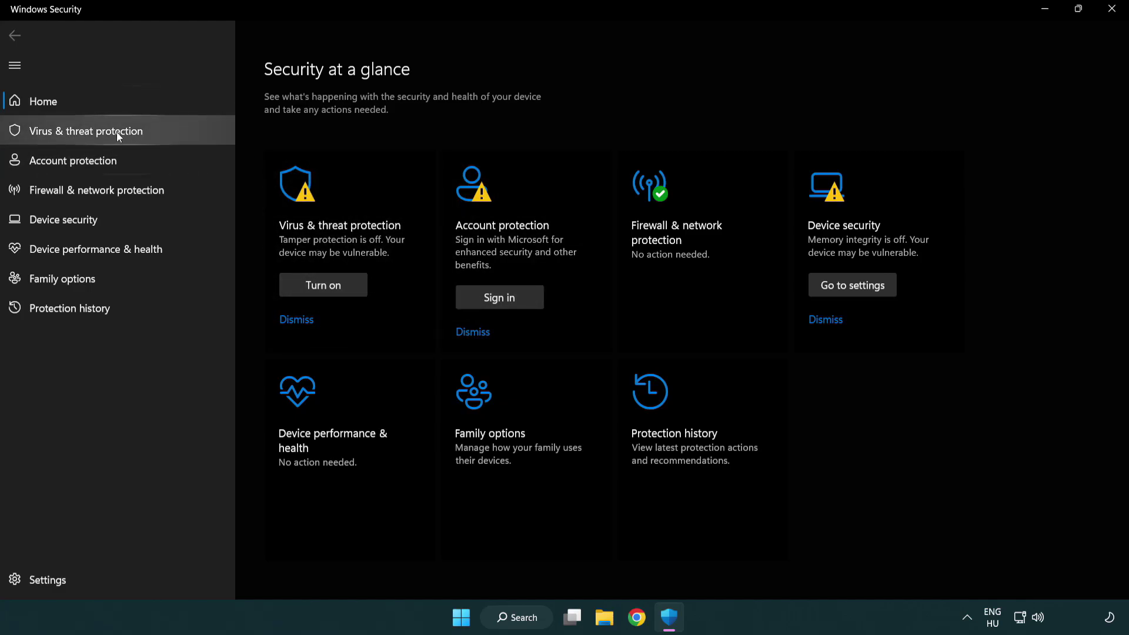
left_click(90, 133)
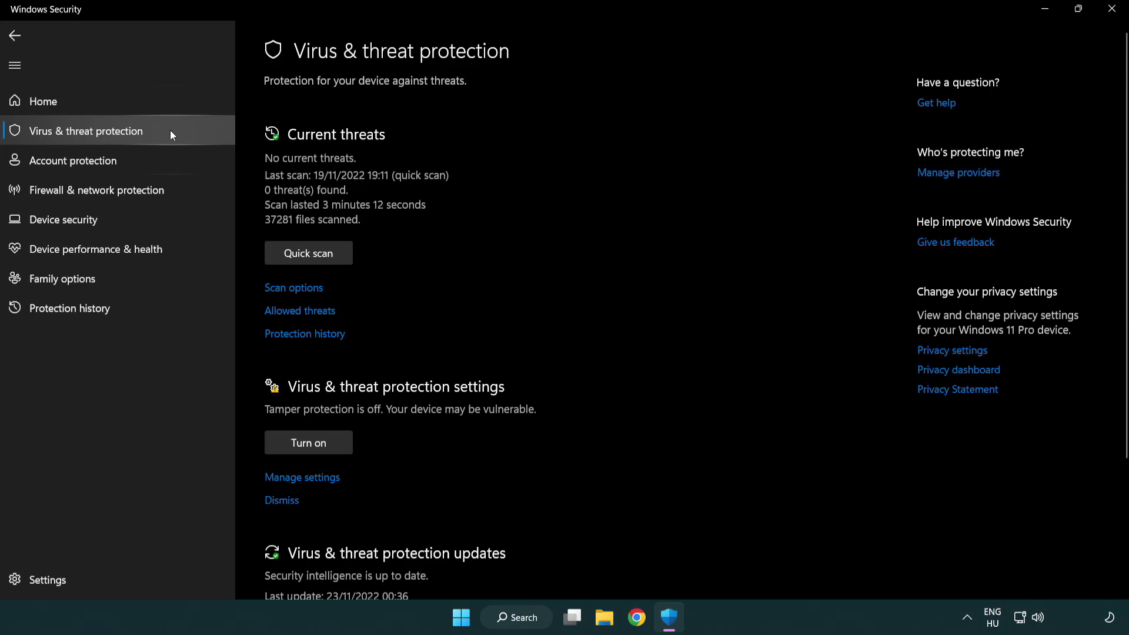
scroll(253, 288, "down", 2)
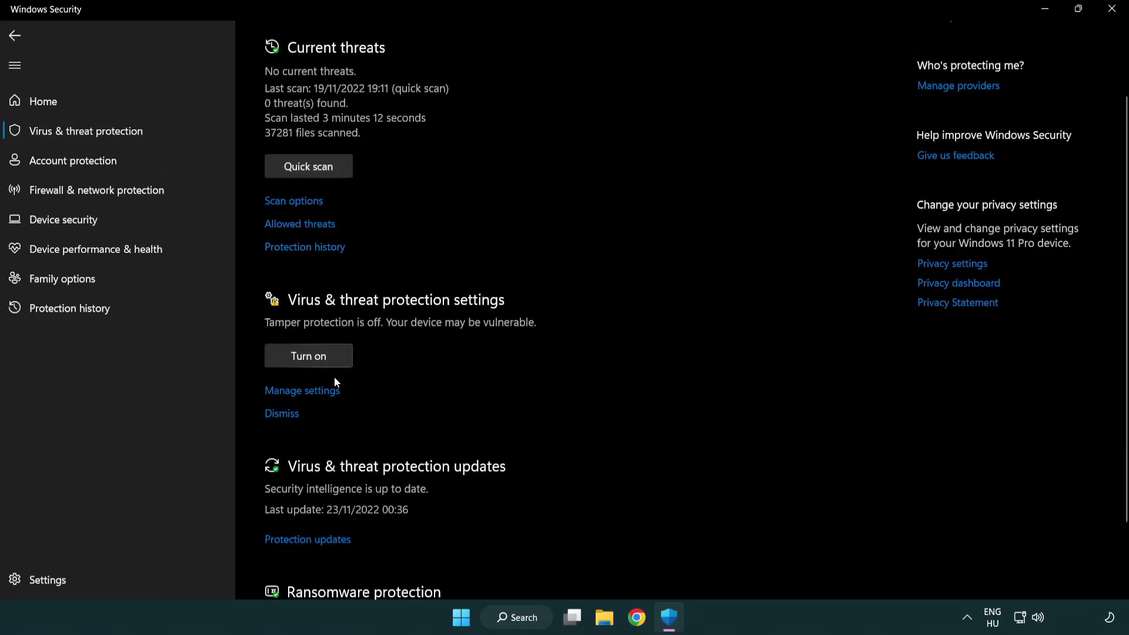
left_click(300, 391)
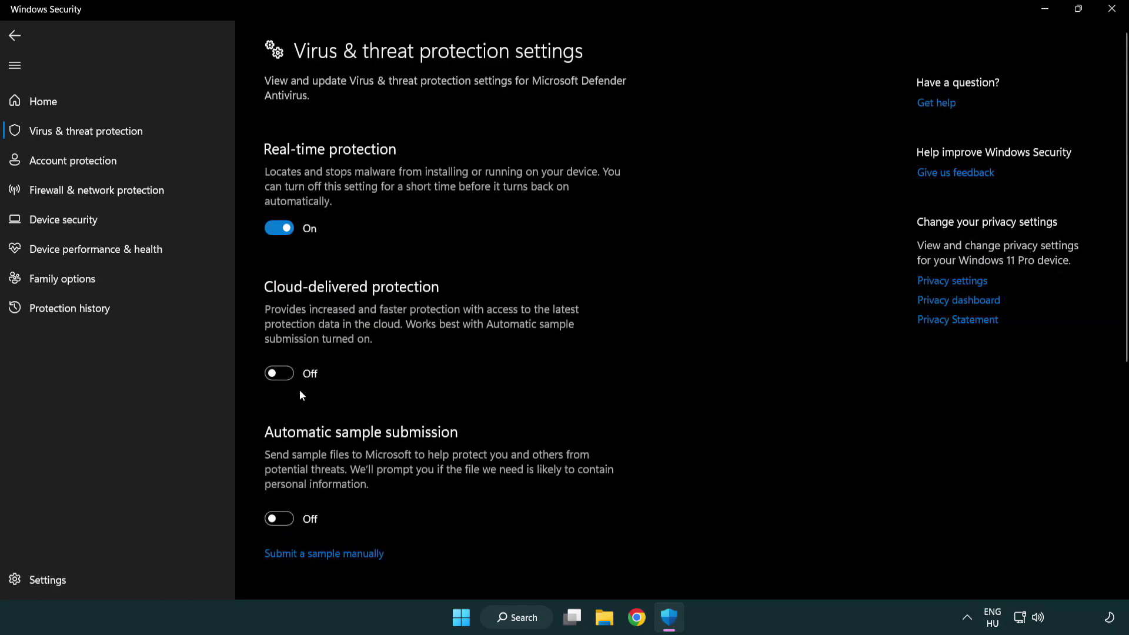
scroll(300, 391, "down", 8)
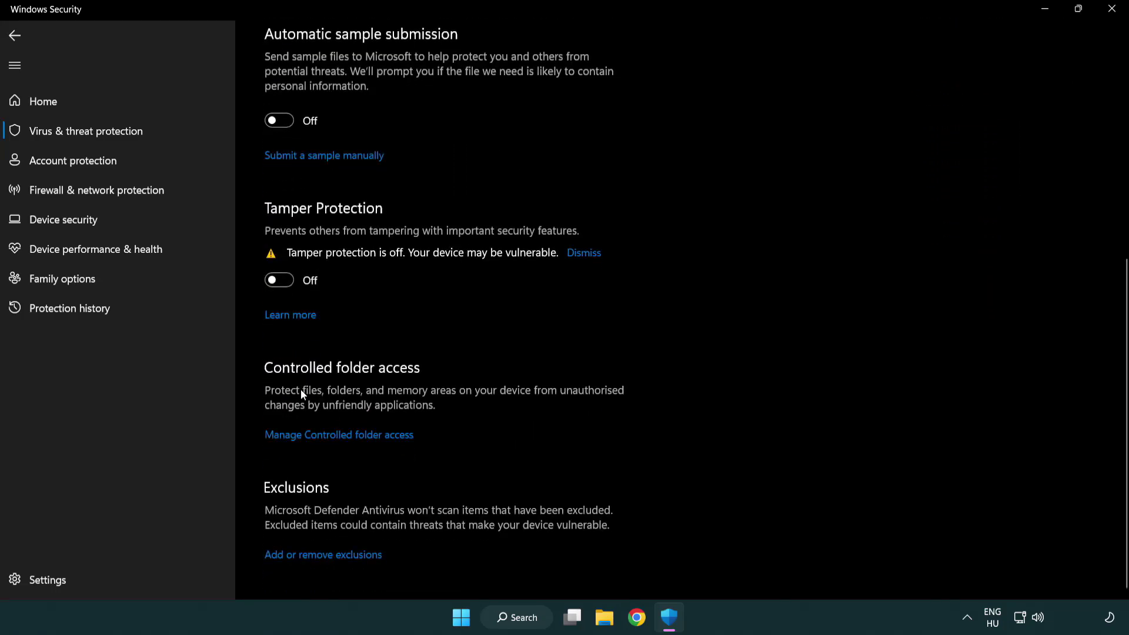
- Go to Add or remove exclusions and expand the Add an exclusion options
left_click(306, 559)
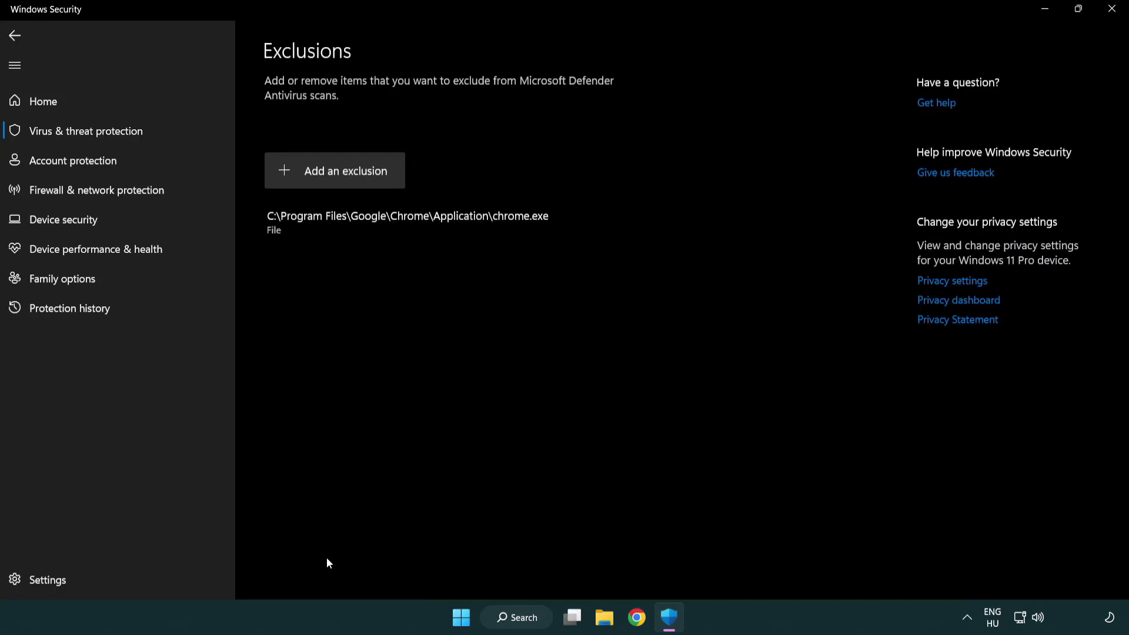
left_click(337, 174)
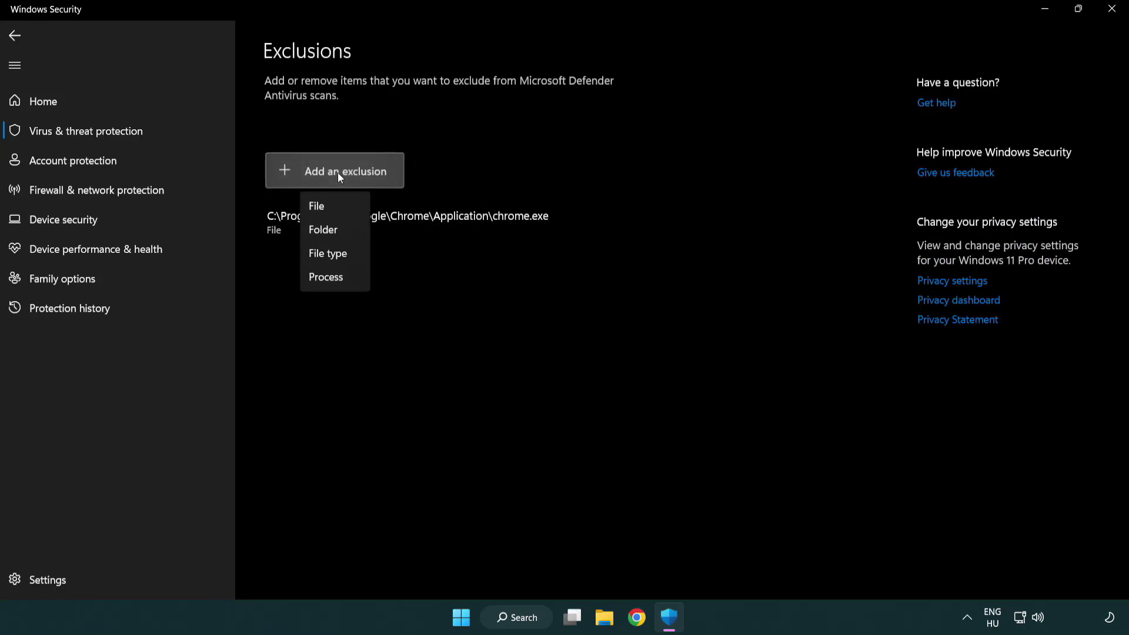
- Add a File exclusion for the shortcut in C:\Program Files (x86)\NOT WORKING APP
left_click(340, 207)
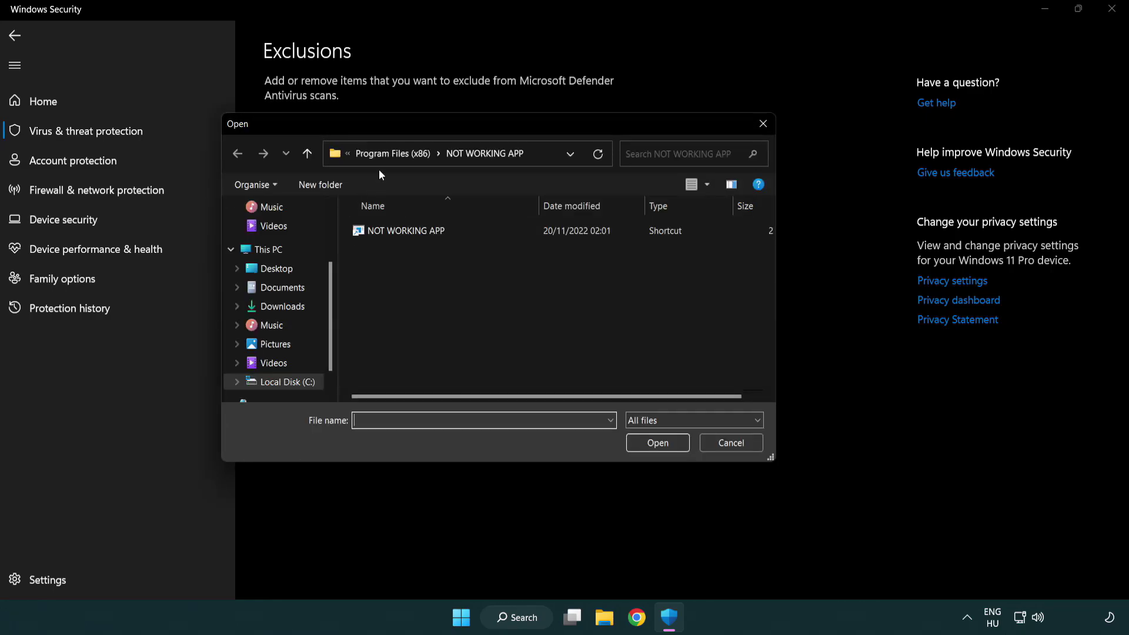
left_click(383, 157)
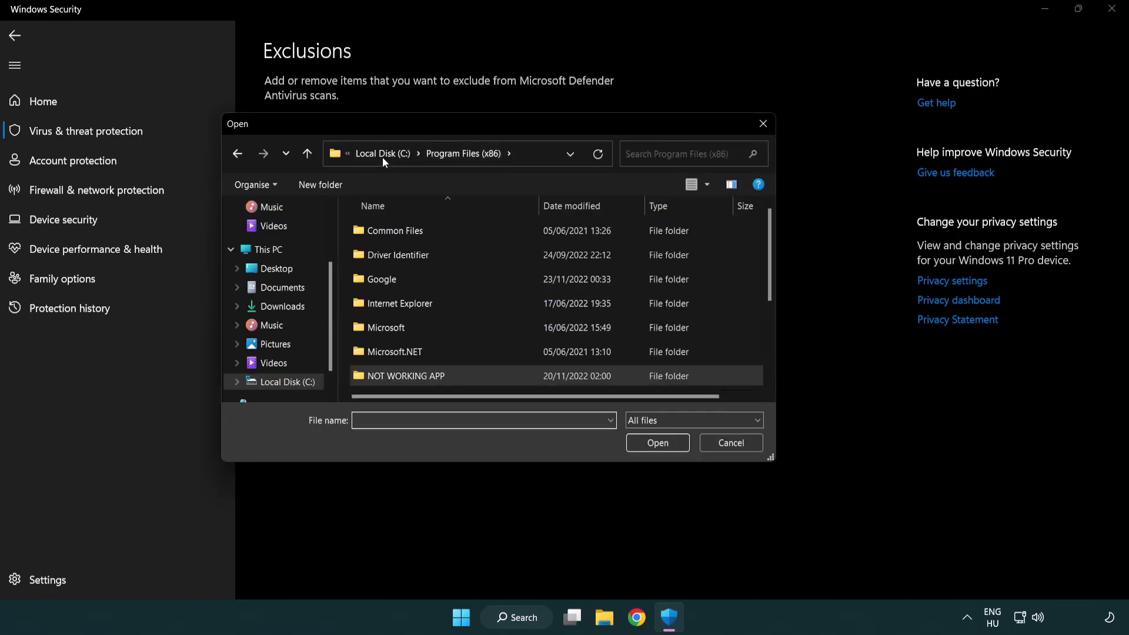
left_click(388, 155)
left_click(379, 156)
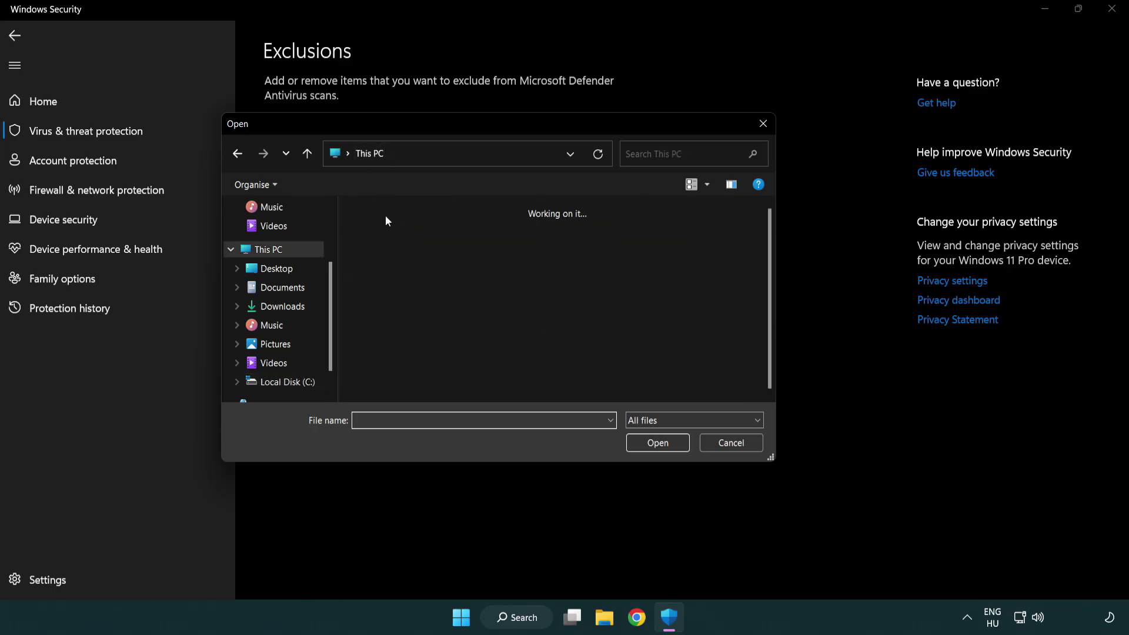
double_click(412, 390)
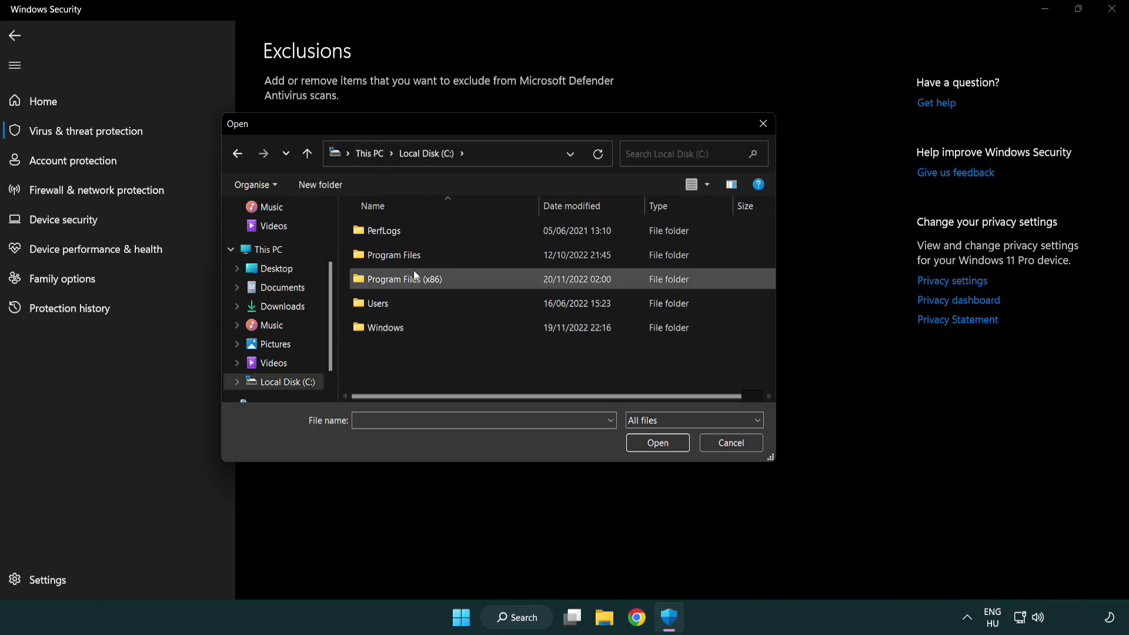
double_click(414, 280)
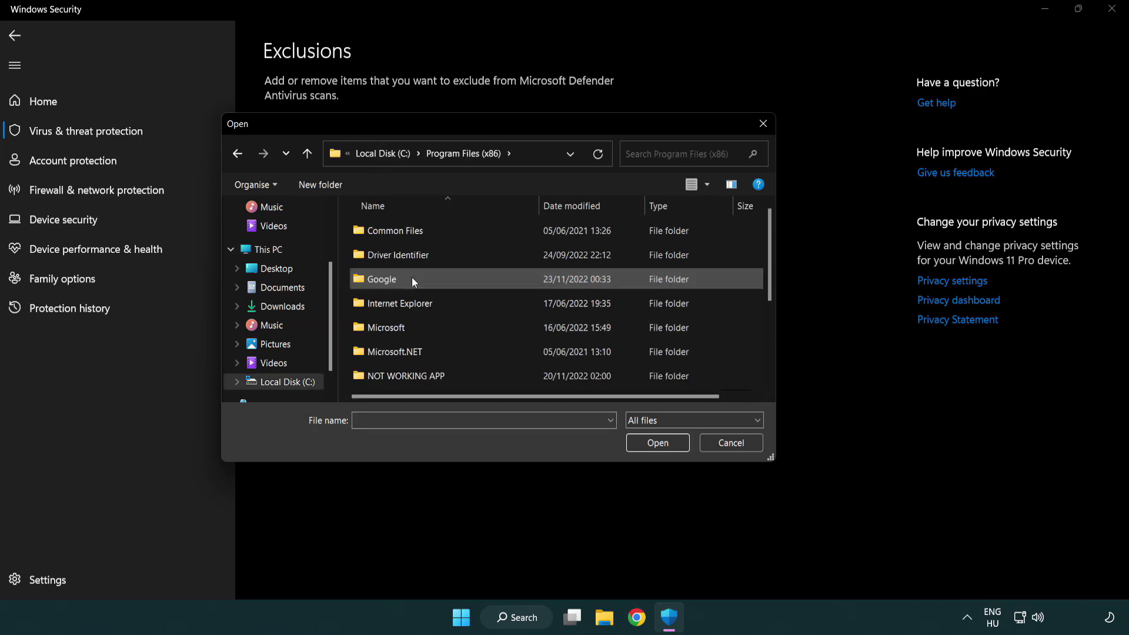
double_click(421, 377)
left_click(397, 231)
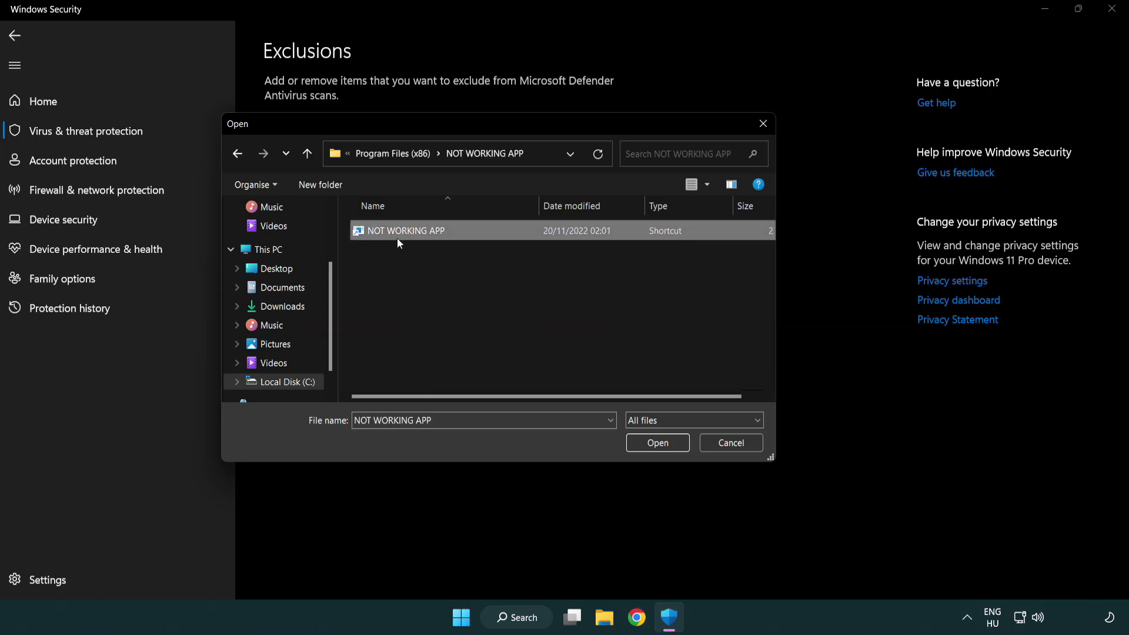
left_click(656, 445)
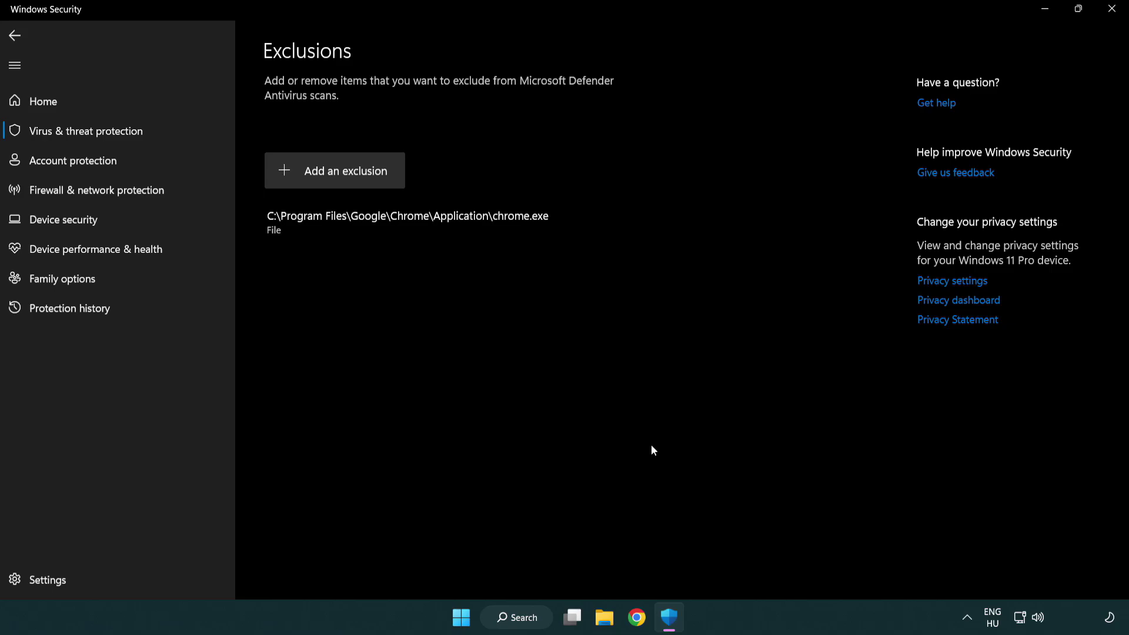
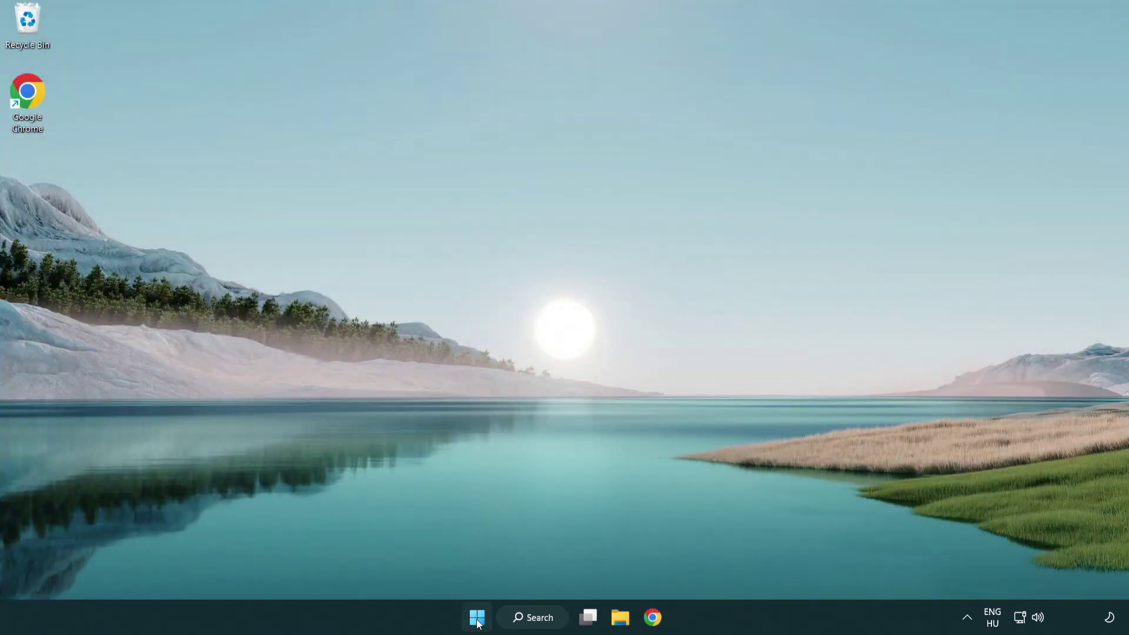
- Show the Start menu's power options: Sleep, Shut down and Restart
left_click(747, 565)
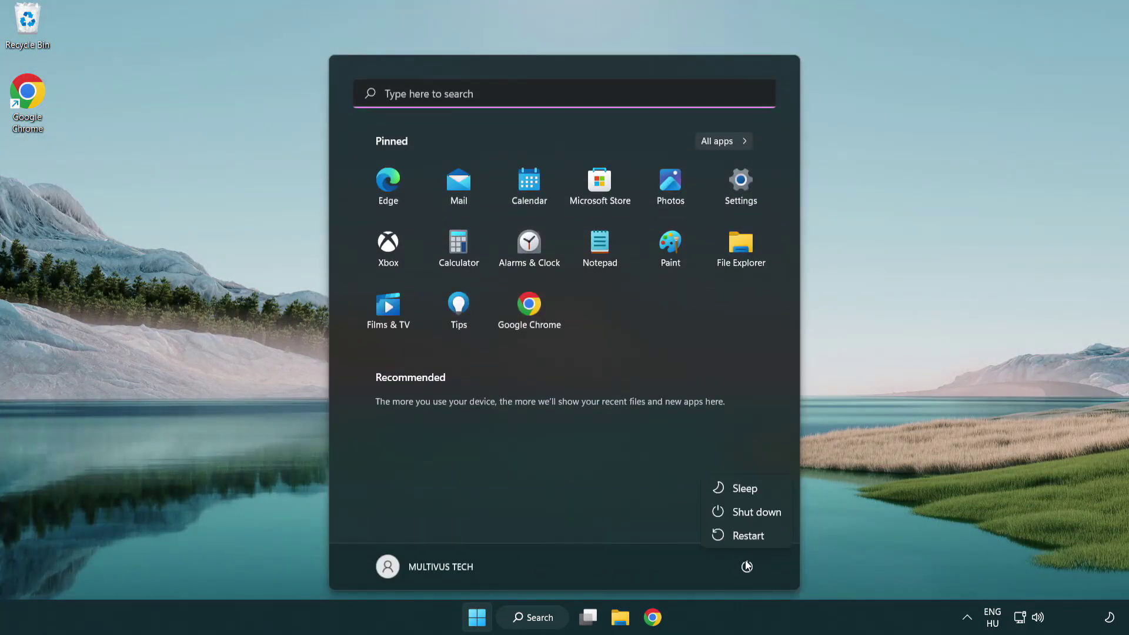